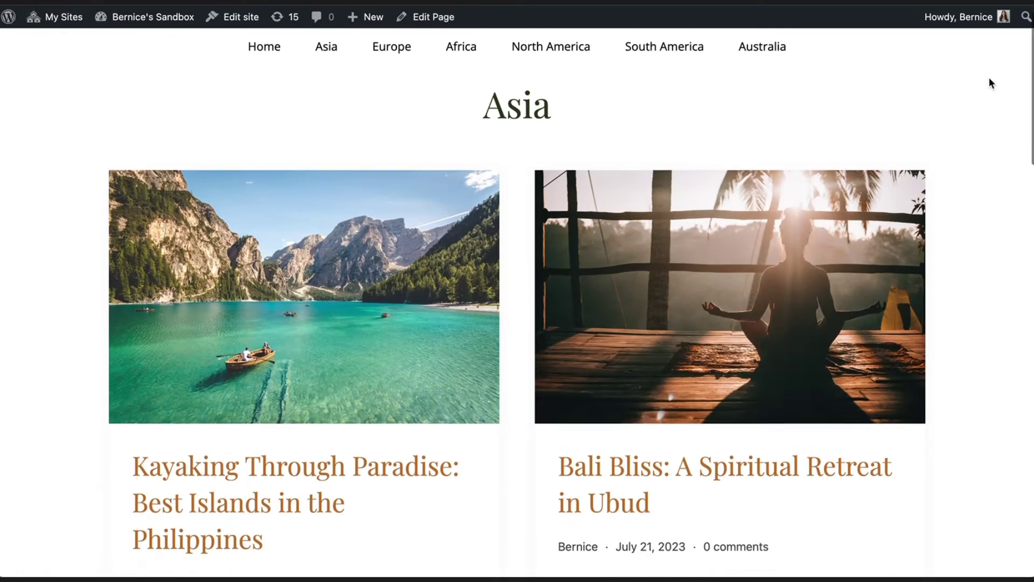
- Scroll the home page, then visit the Europe and Africa category pages and scroll the Africa listing
{"action": "scroll", "coordinate": [990, 81], "scroll_direction": "down", "scroll_amount": 3}
{"action": "scroll", "coordinate": [988, 83], "scroll_direction": "up", "scroll_amount": 5}
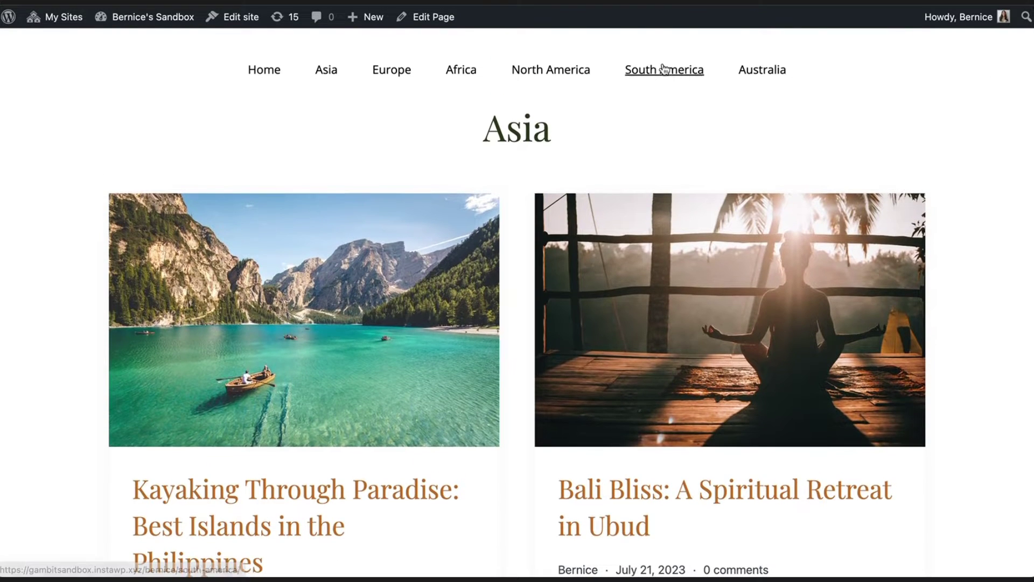
{"action": "left_click", "coordinate": [392, 71]}
{"action": "left_click", "coordinate": [462, 74]}
{"action": "scroll", "coordinate": [461, 78], "scroll_direction": "down", "scroll_amount": 2}
{"action": "scroll", "coordinate": [461, 78], "scroll_direction": "down", "scroll_amount": 2}
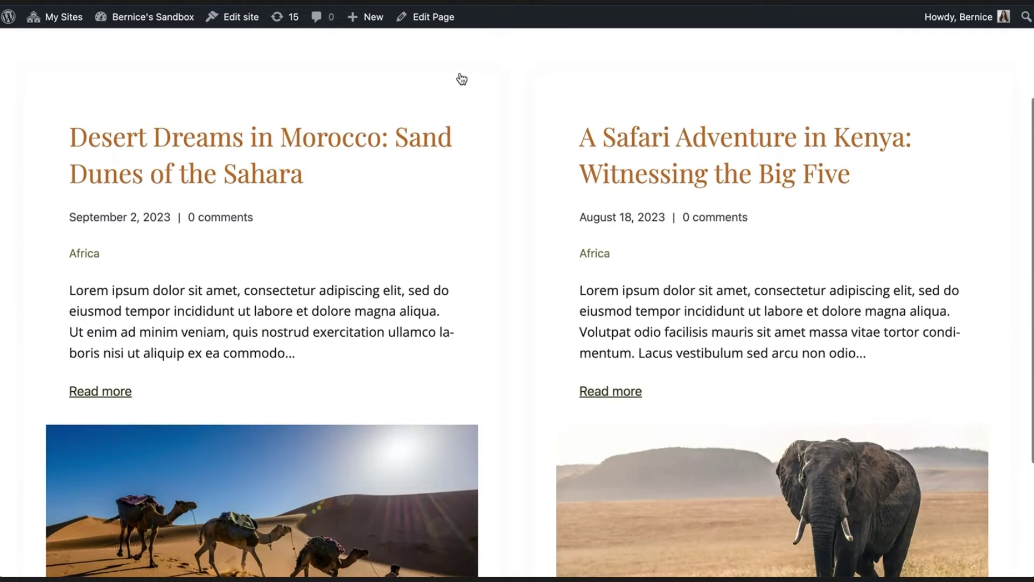
{"action": "scroll", "coordinate": [461, 78], "scroll_direction": "up", "scroll_amount": 4}
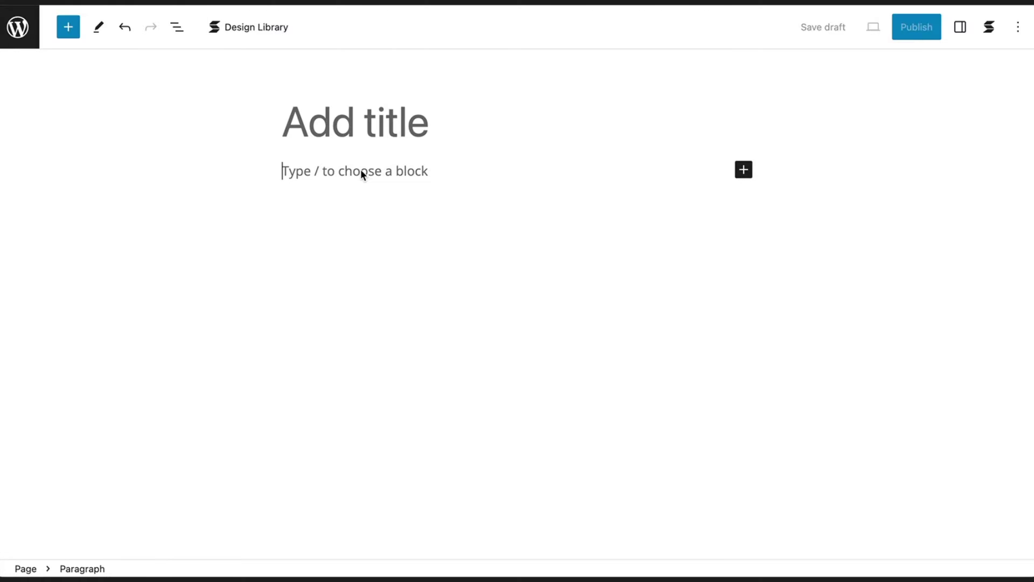
- Insert a Posts block with the Default Layout using /posts
{"action": "type", "text": "/posts"}
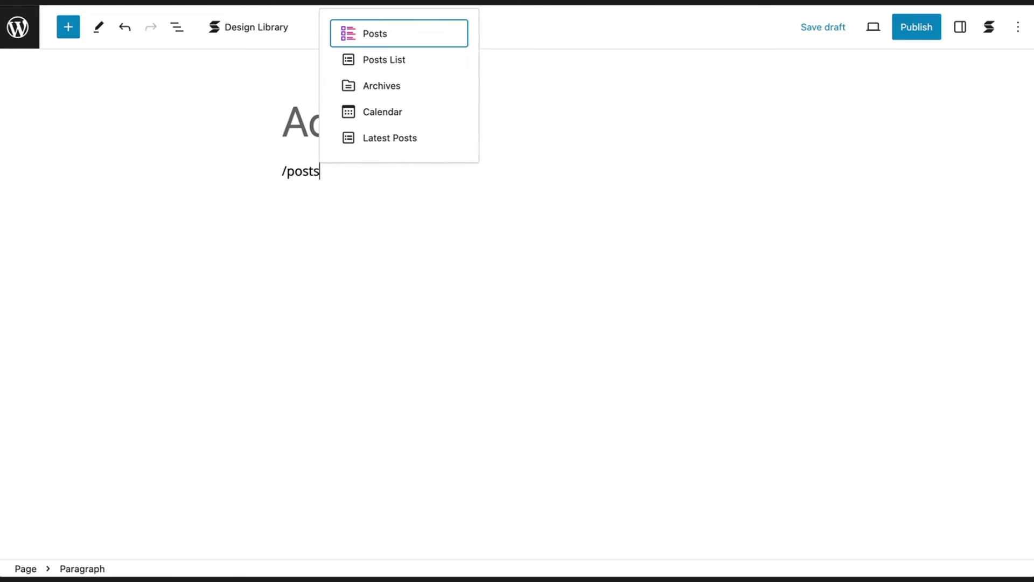
{"action": "key", "text": "Return"}
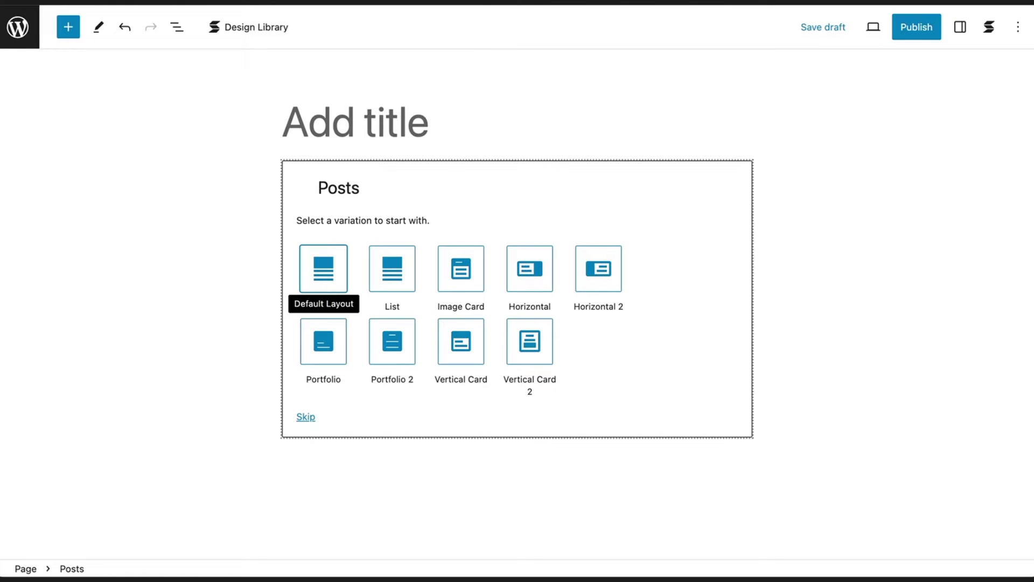
{"action": "key", "text": "Return"}
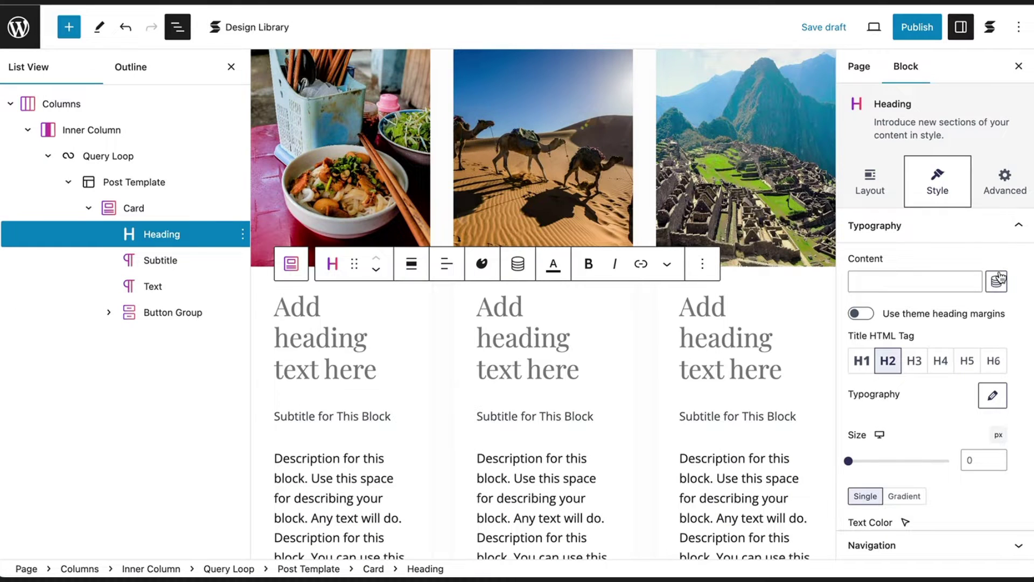
- Bind the card Heading to the Post Title dynamic field
{"action": "left_click", "coordinate": [997, 280]}
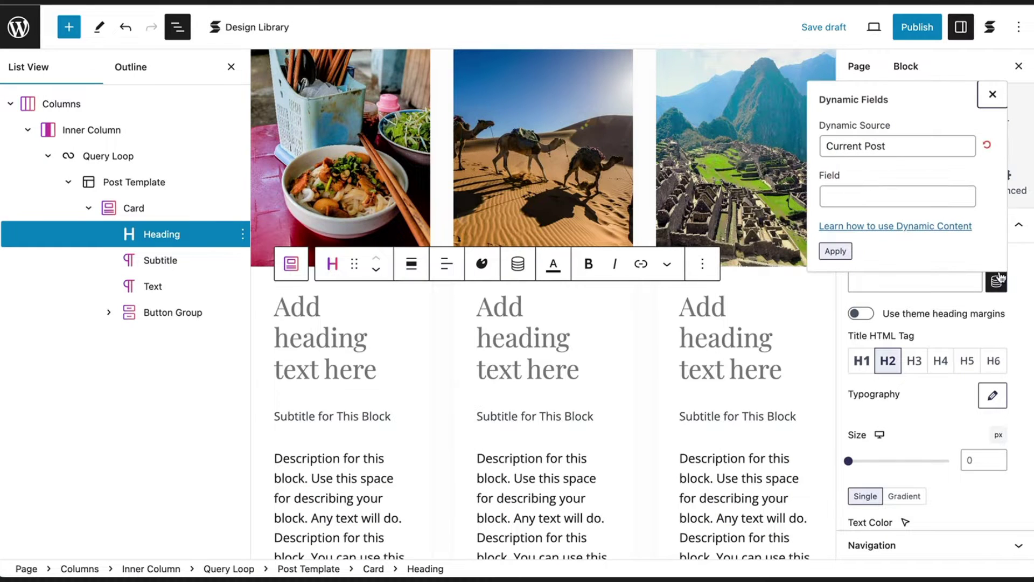
{"action": "left_click", "coordinate": [862, 199]}
{"action": "type", "text": "Post"}
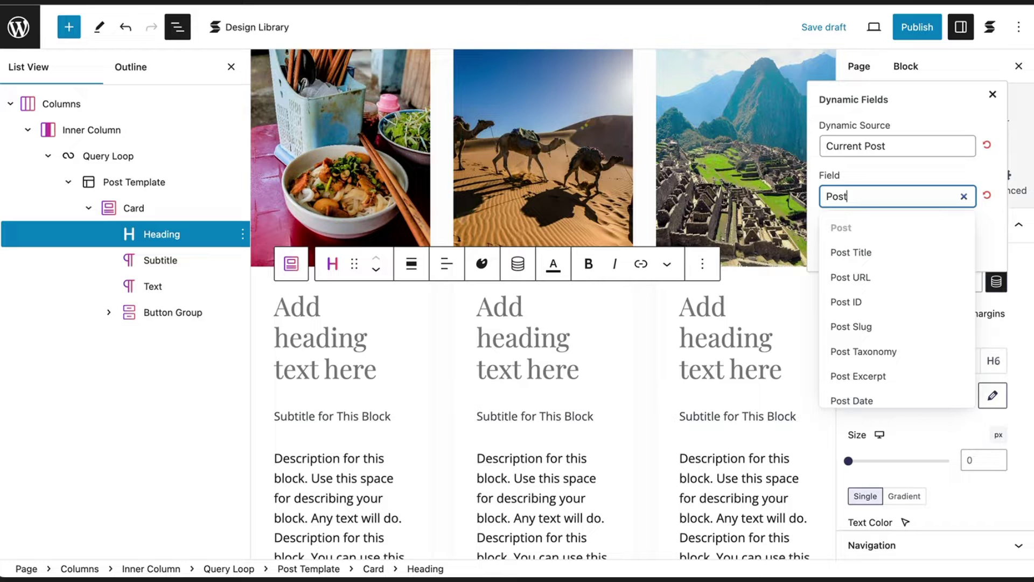
{"action": "left_click", "coordinate": [888, 252]}
{"action": "left_click", "coordinate": [838, 255]}
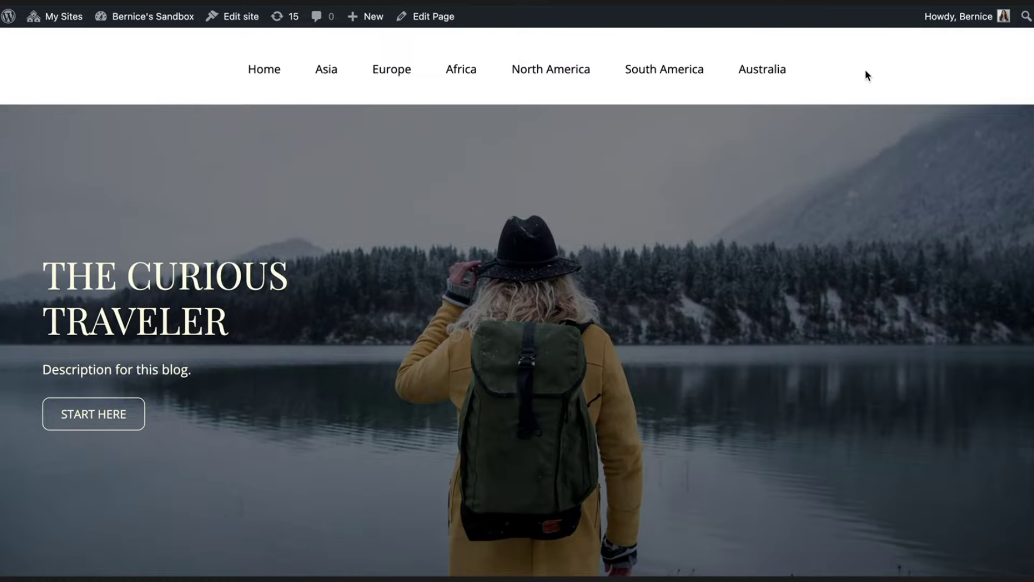
{"action": "scroll", "coordinate": [865, 69], "scroll_direction": "down", "scroll_amount": 5}
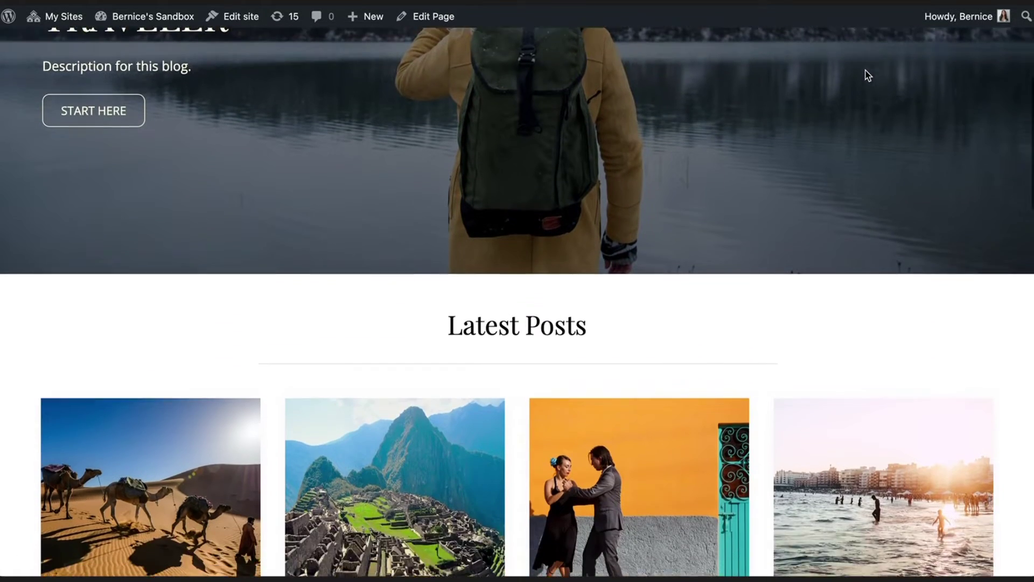
{"action": "scroll", "coordinate": [867, 75], "scroll_direction": "down", "scroll_amount": 7}
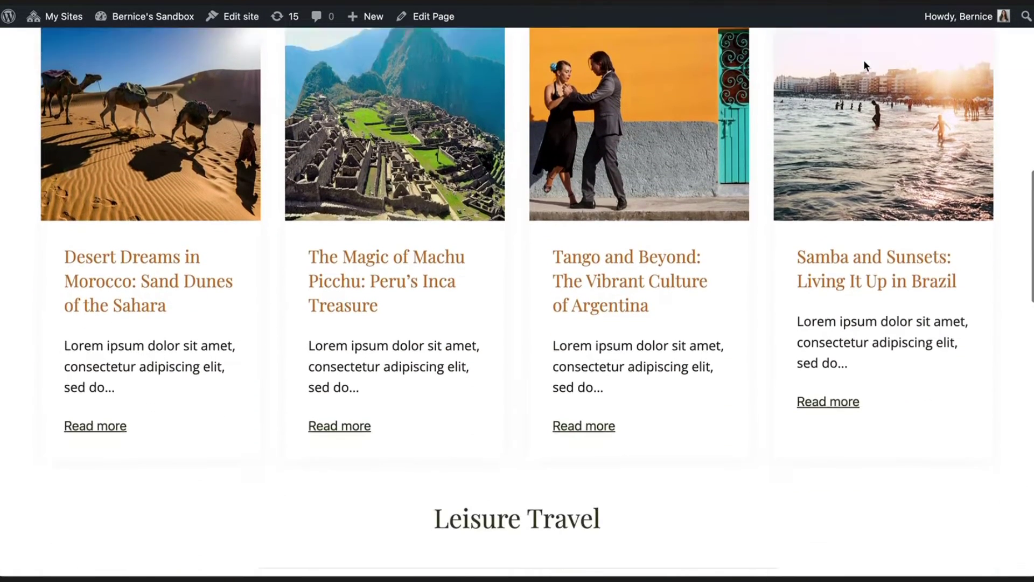
{"action": "scroll", "coordinate": [864, 62], "scroll_direction": "down", "scroll_amount": 6}
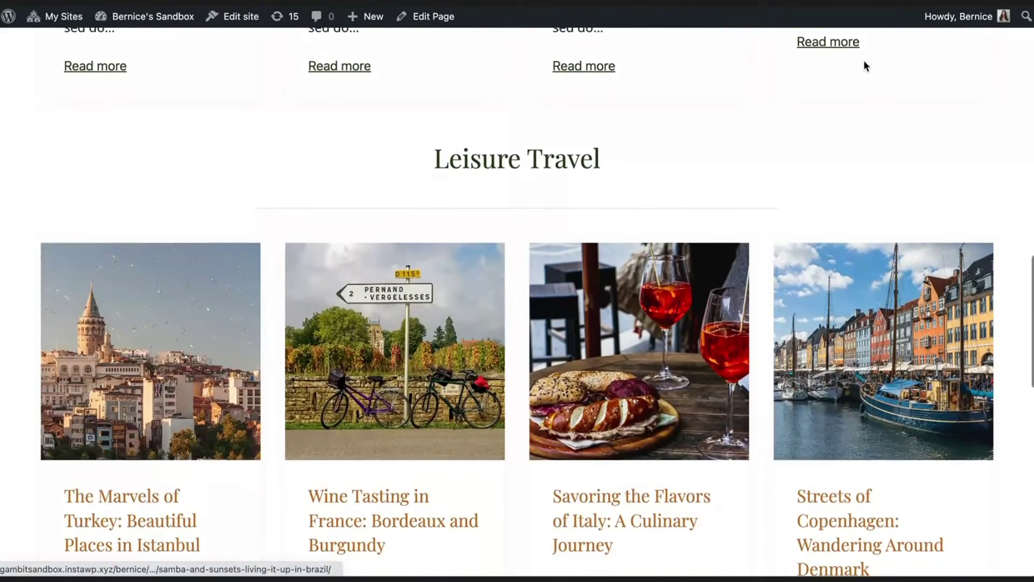
{"action": "scroll", "coordinate": [864, 61], "scroll_direction": "down", "scroll_amount": 8}
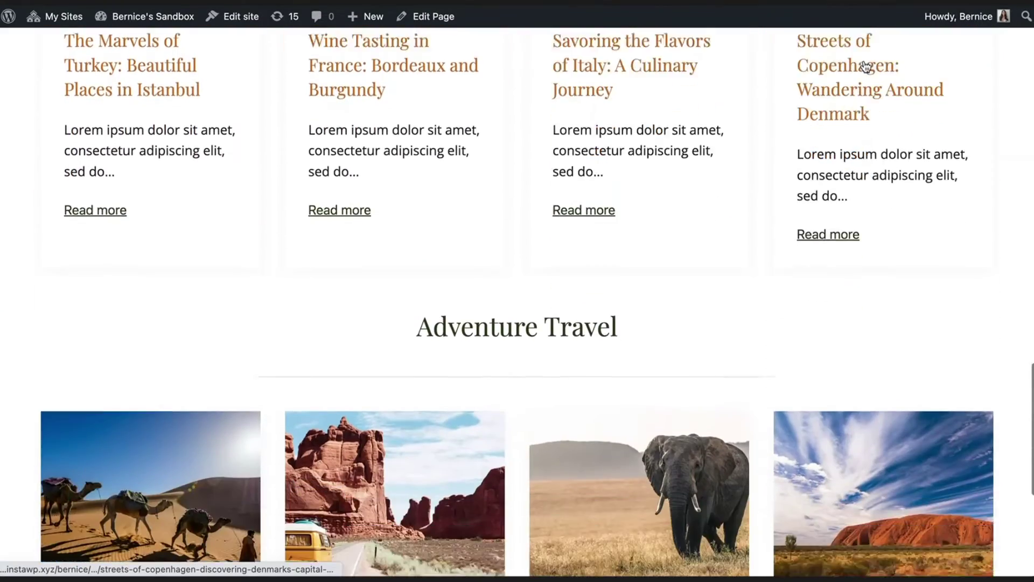
{"action": "scroll", "coordinate": [866, 66], "scroll_direction": "down", "scroll_amount": 6}
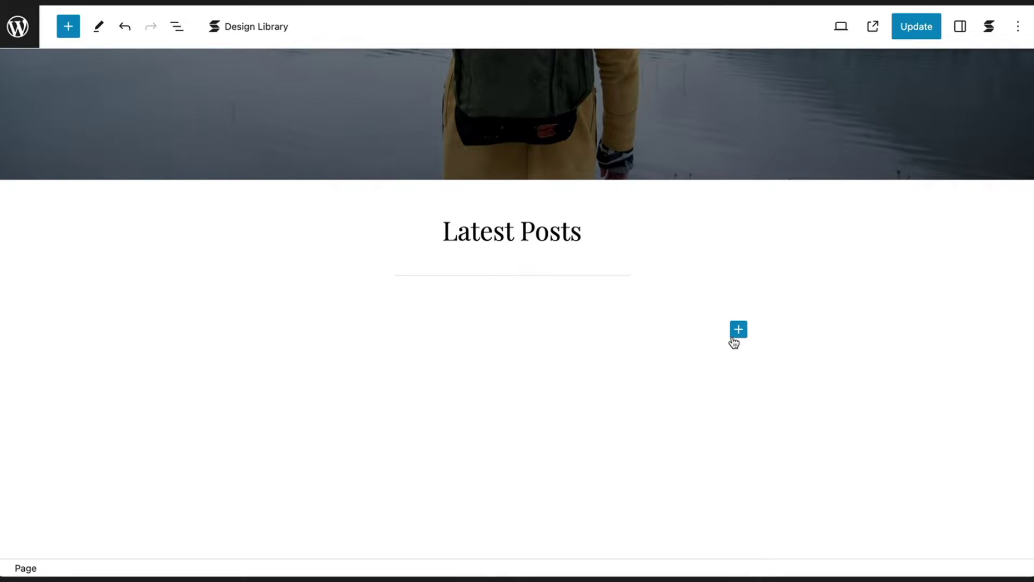
- Insert a Vertical Card Posts block under Latest Posts and align it full width
{"action": "left_click", "coordinate": [736, 335]}
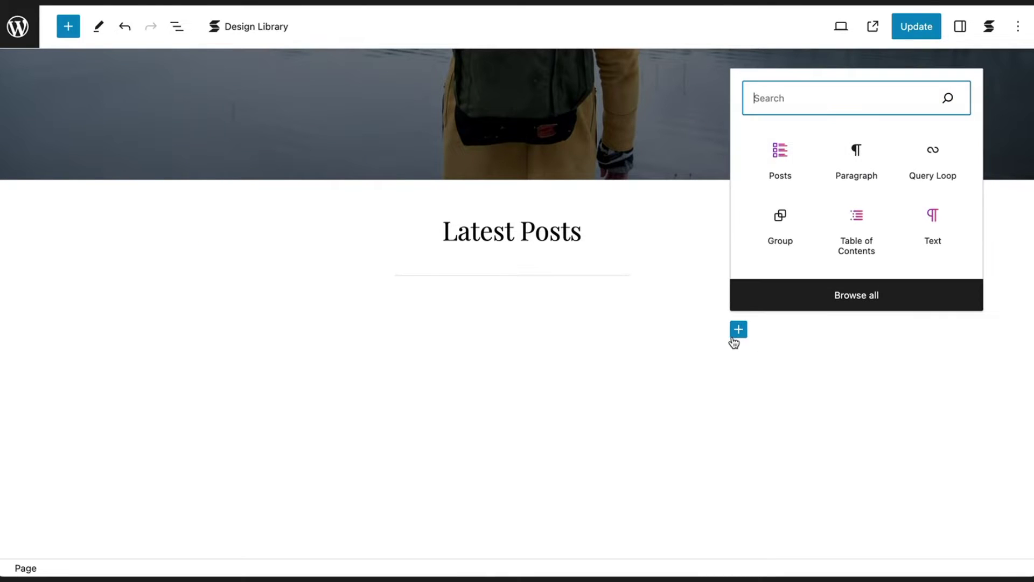
{"action": "left_click", "coordinate": [783, 177]}
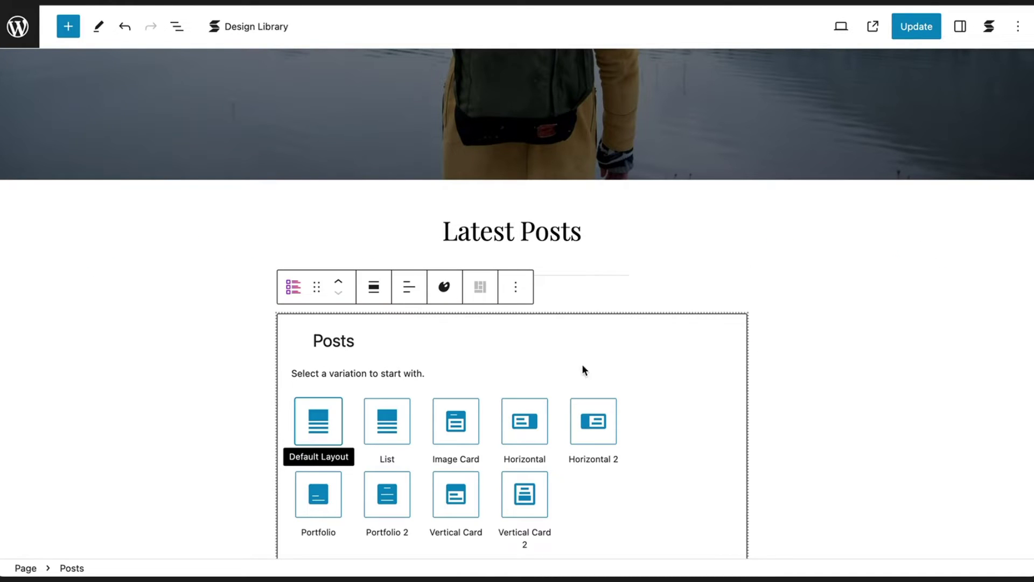
{"action": "left_click", "coordinate": [456, 509]}
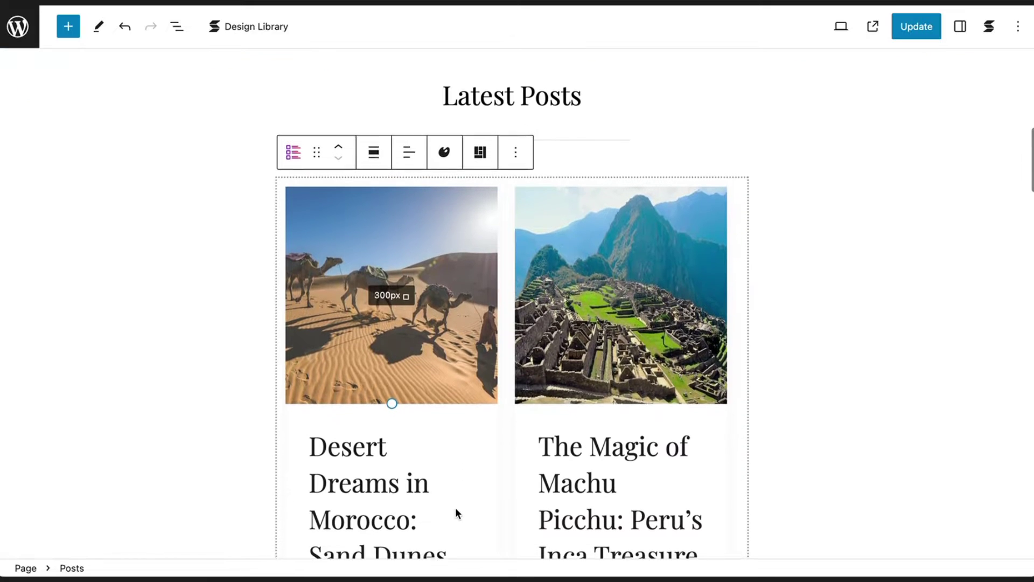
{"action": "left_click", "coordinate": [371, 150]}
{"action": "left_click", "coordinate": [486, 256]}
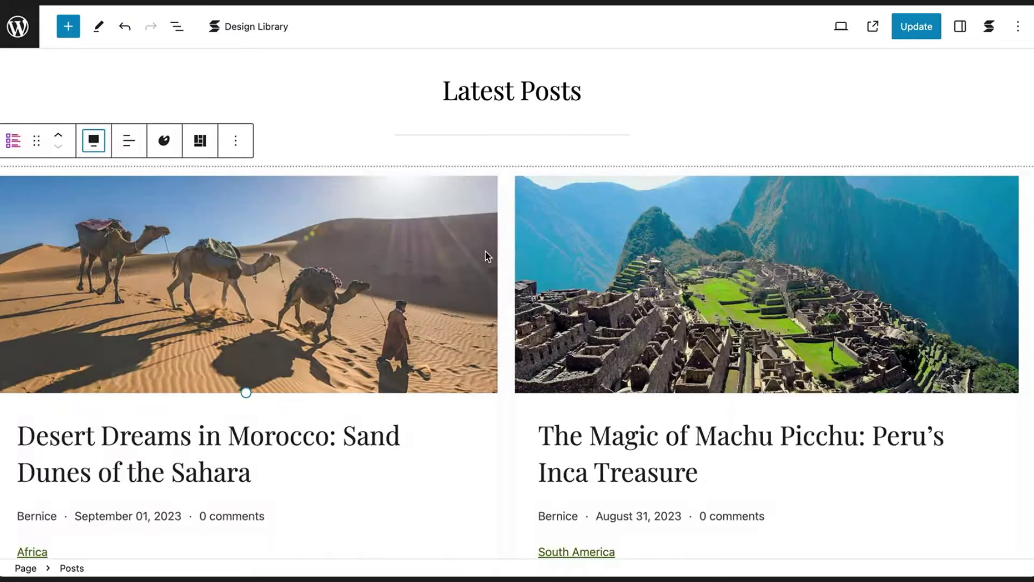
{"action": "left_click", "coordinate": [960, 26]}
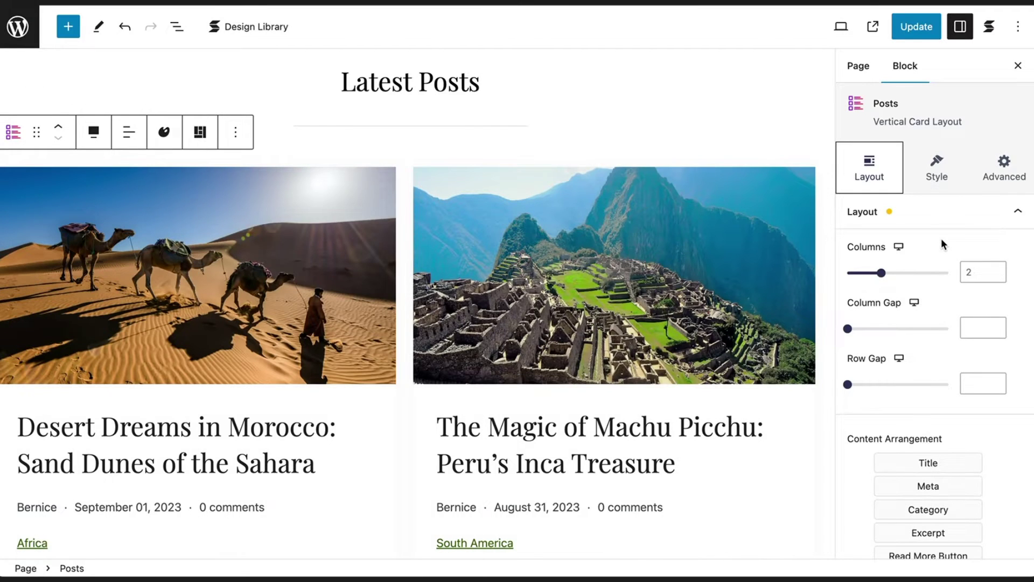
- Set Columns to 4 and Column Gap to 10 on desktop, and Columns to 1 on mobile
{"action": "left_click", "coordinate": [888, 276]}
{"action": "left_click_drag", "start_coordinate": [890, 279], "coordinate": [950, 282]}
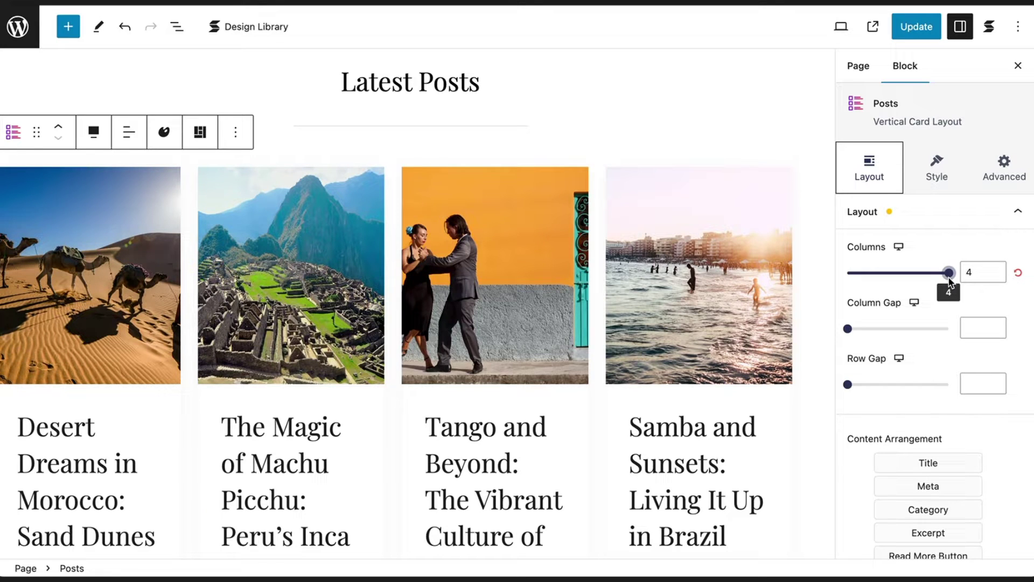
{"action": "left_click_drag", "start_coordinate": [849, 331], "coordinate": [868, 330]}
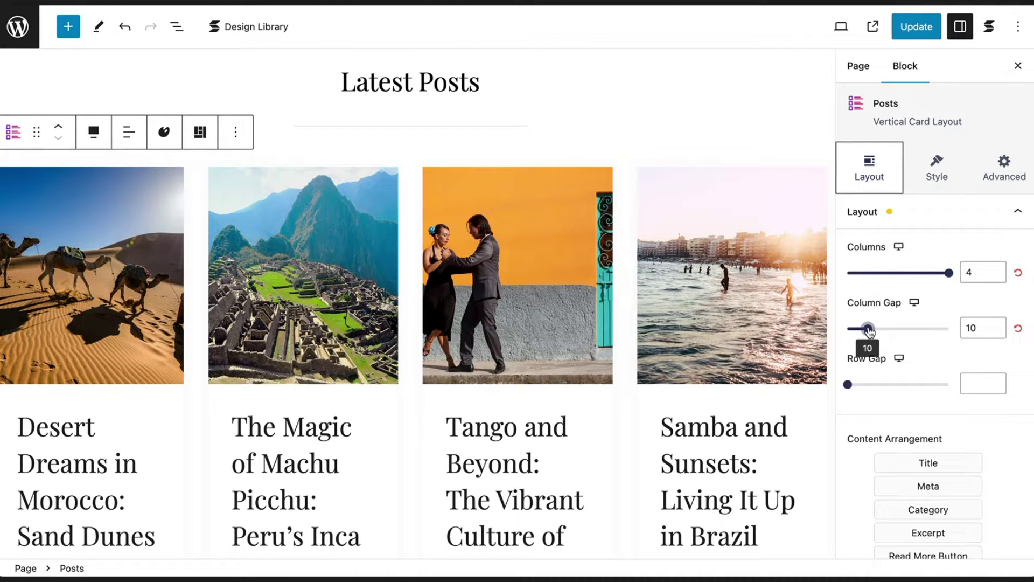
{"action": "left_click", "coordinate": [896, 246]}
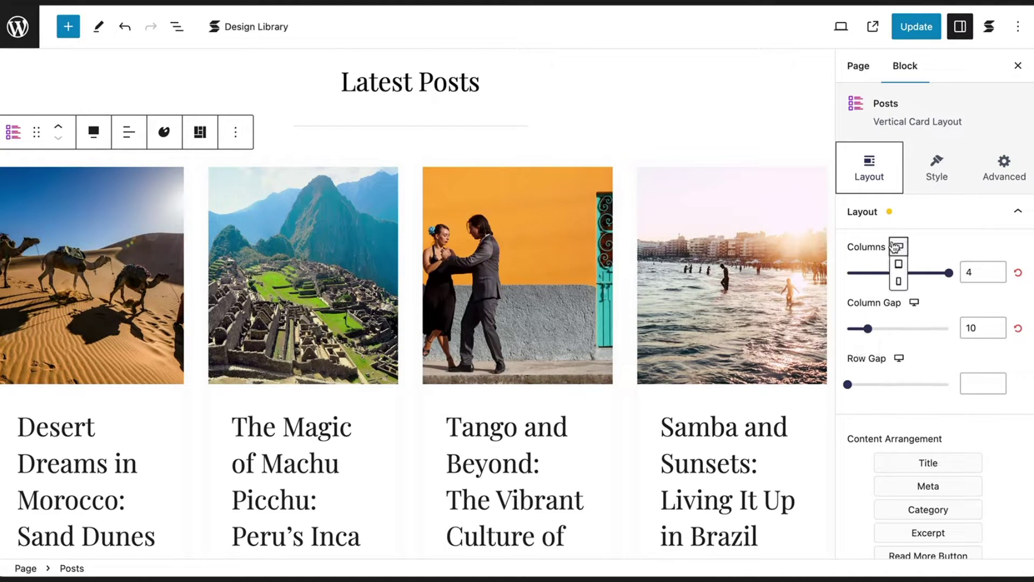
{"action": "left_click", "coordinate": [900, 279]}
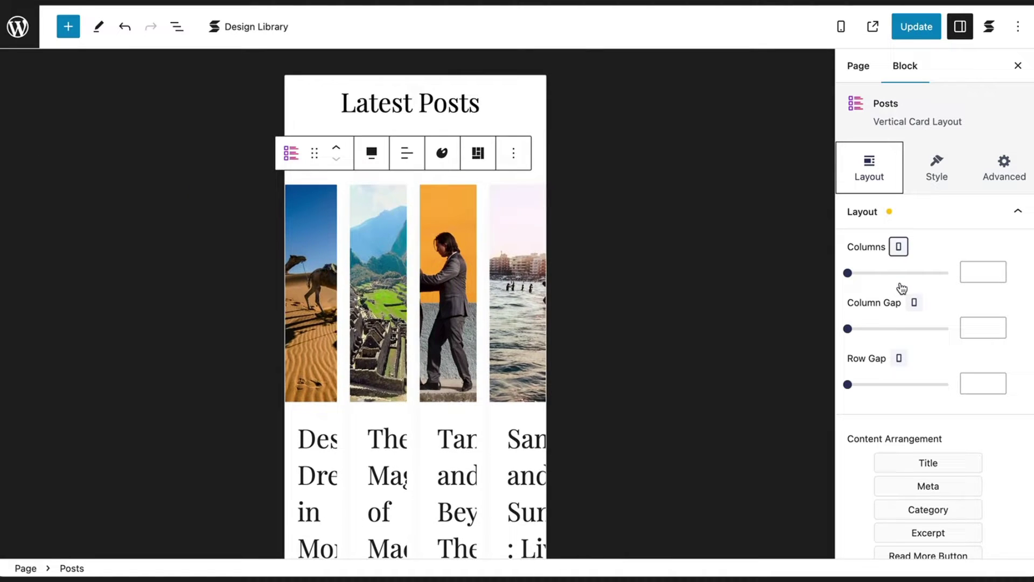
{"action": "left_click", "coordinate": [848, 272]}
{"action": "scroll", "coordinate": [531, 283], "scroll_direction": "down", "scroll_amount": 9}
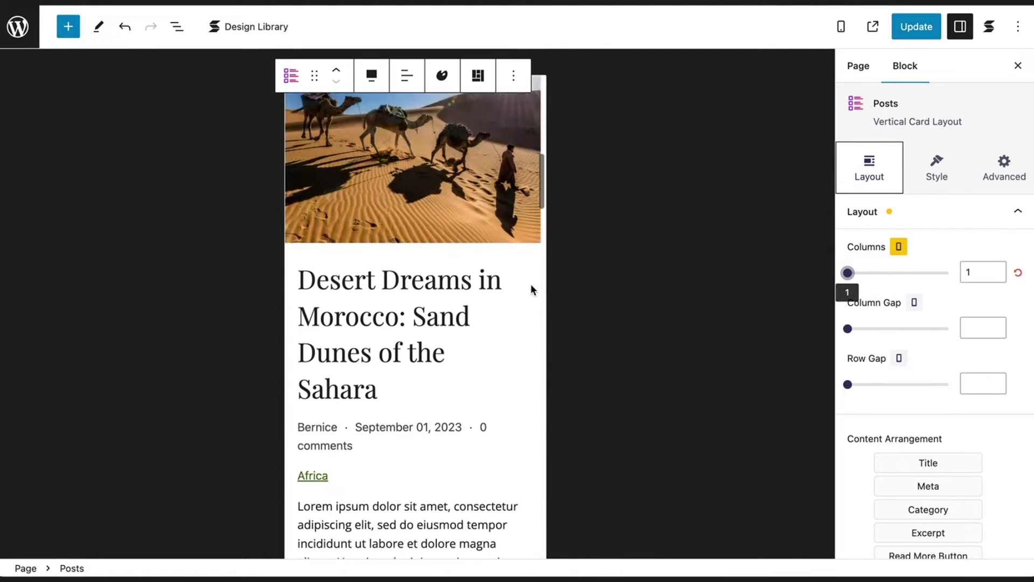
{"action": "scroll", "coordinate": [531, 283], "scroll_direction": "down", "scroll_amount": 10}
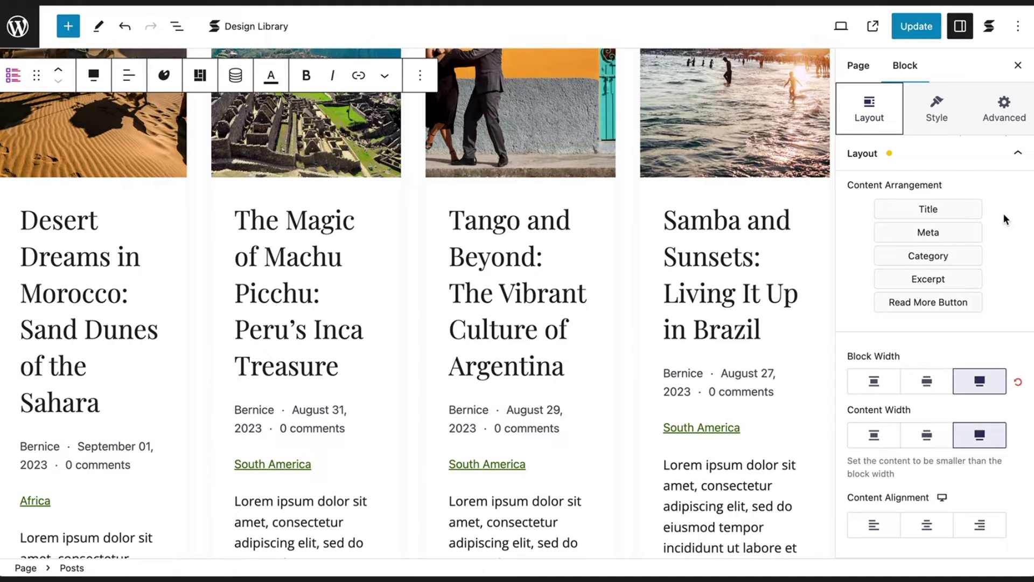
- Move Category to the top and Excerpt above Meta, then toggle Container off and on
{"action": "left_click_drag", "start_coordinate": [945, 257], "coordinate": [942, 209]}
{"action": "mouse_move", "coordinate": [943, 284]}
{"action": "left_mouse_down"}
{"action": "mouse_move", "coordinate": [944, 261]}
{"action": "mouse_move", "coordinate": [942, 300]}
{"action": "left_mouse_up"}
{"action": "scroll", "coordinate": [754, 302], "scroll_direction": "down", "scroll_amount": 10}
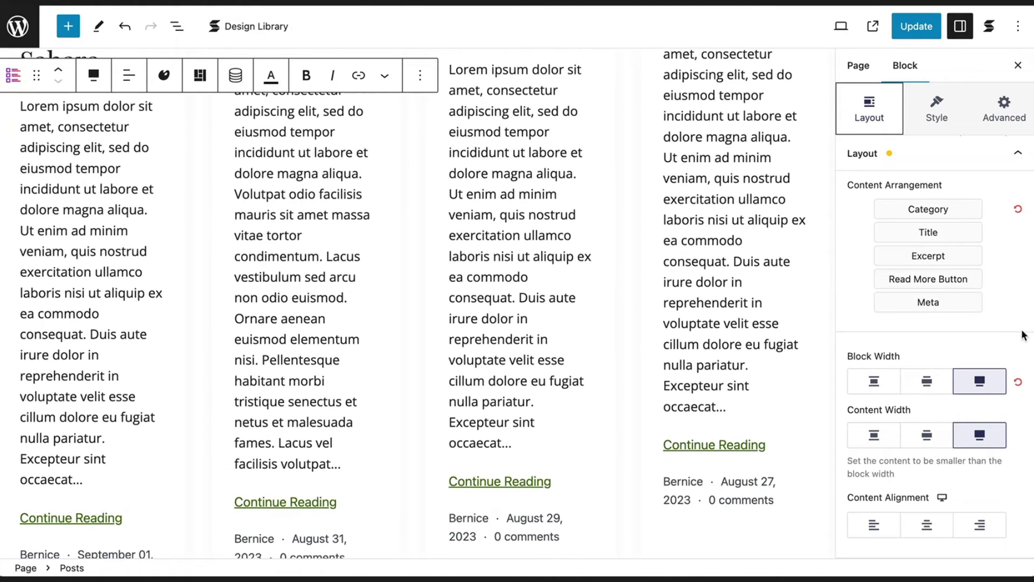
{"action": "scroll", "coordinate": [1023, 335], "scroll_direction": "down", "scroll_amount": 4}
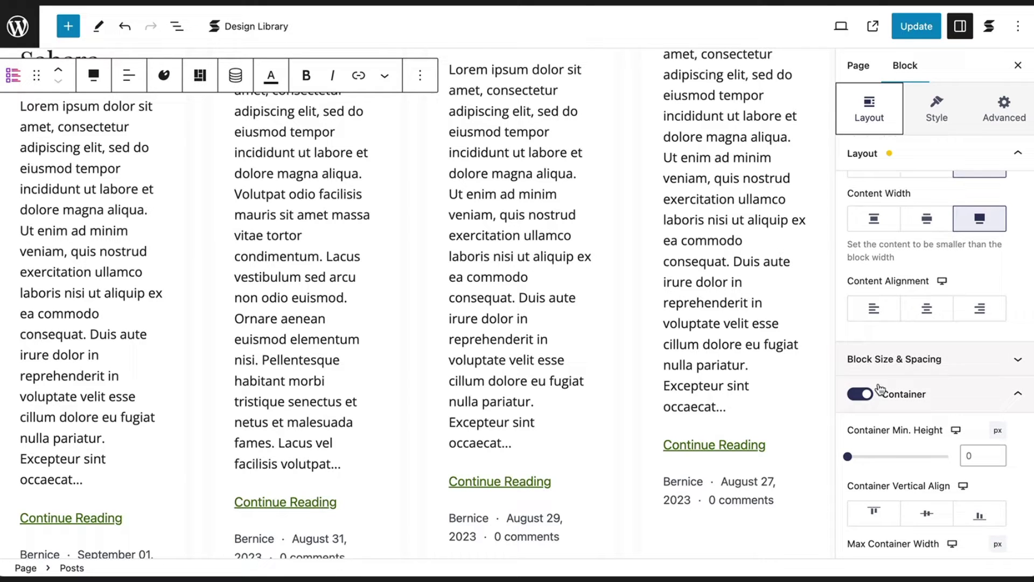
{"action": "left_click", "coordinate": [862, 396]}
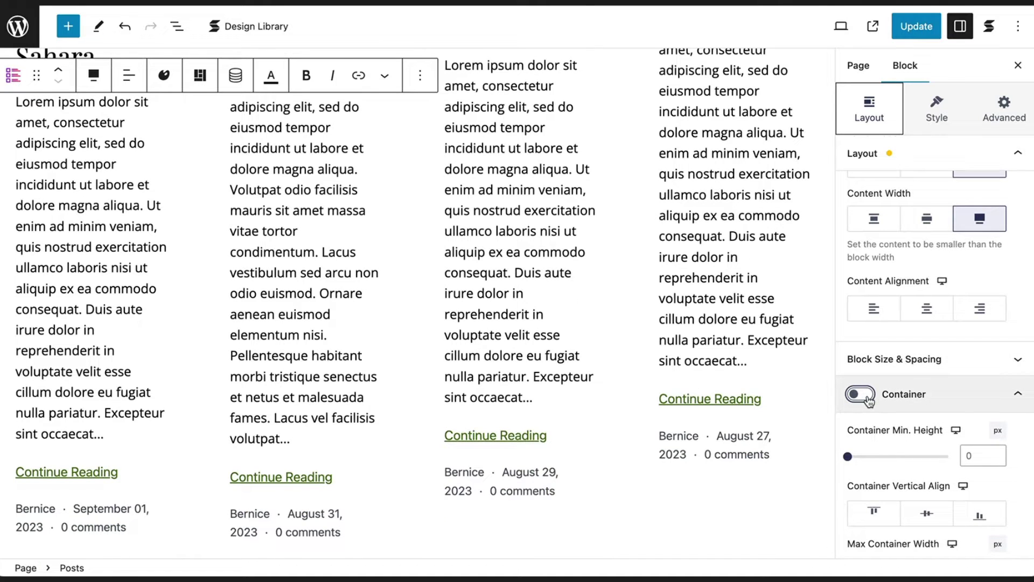
{"action": "left_click", "coordinate": [864, 396]}
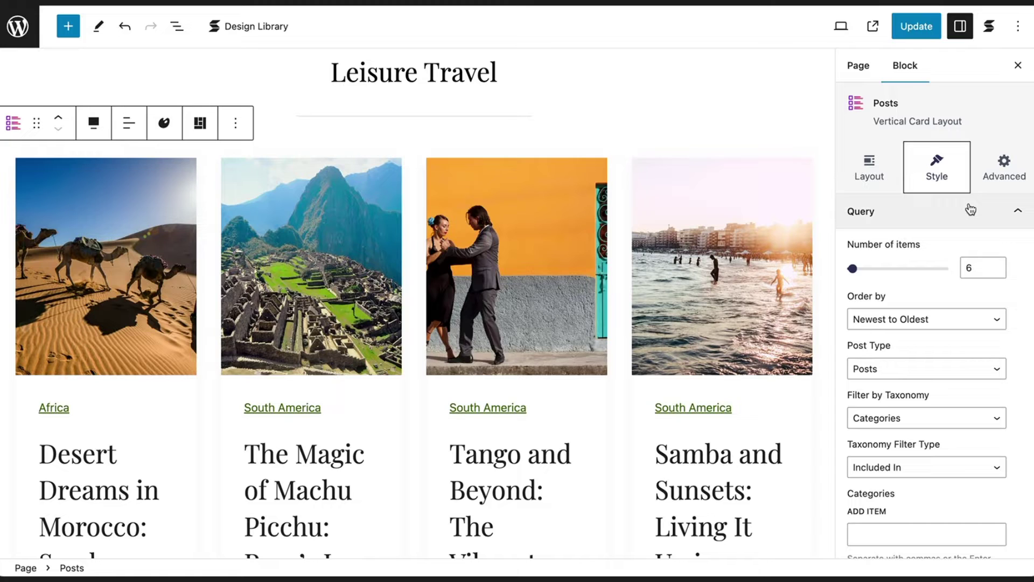
- Adjust the post count and order posts Oldest to Newest, keeping Post Type as Posts
{"action": "left_click_drag", "start_coordinate": [852, 268], "coordinate": [852, 272]}
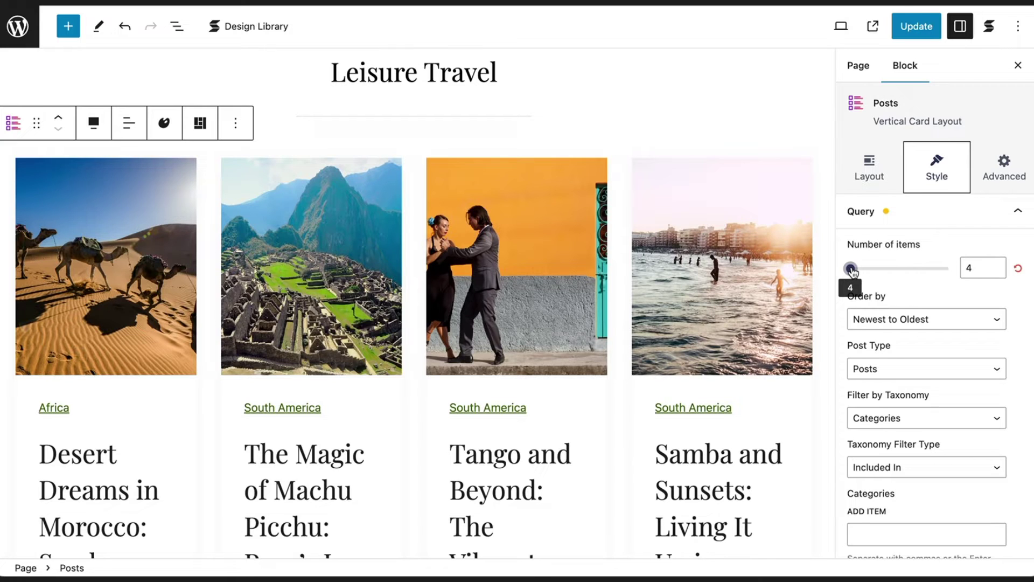
{"action": "left_click", "coordinate": [986, 320]}
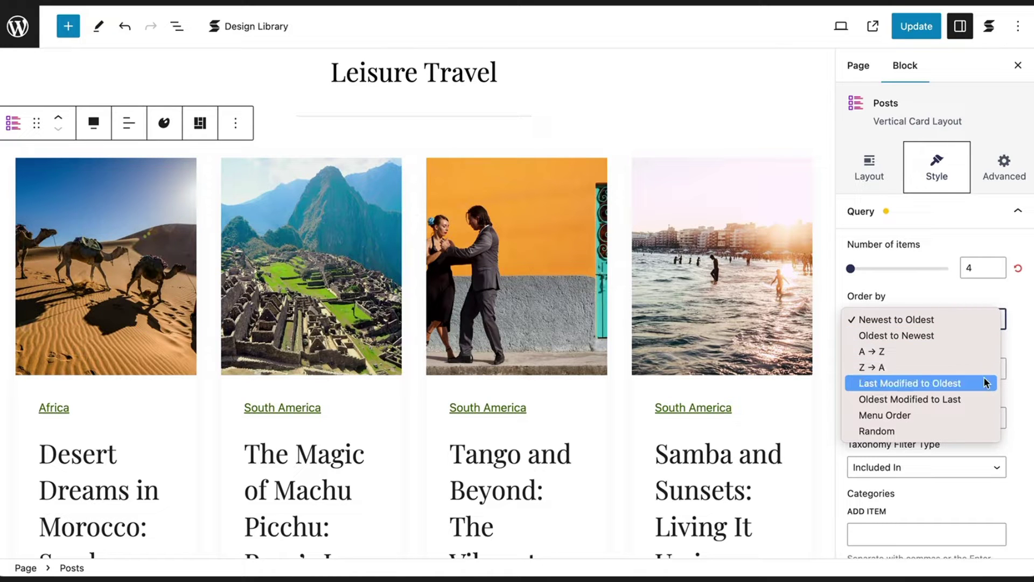
{"action": "left_click", "coordinate": [971, 338]}
{"action": "left_click", "coordinate": [990, 371]}
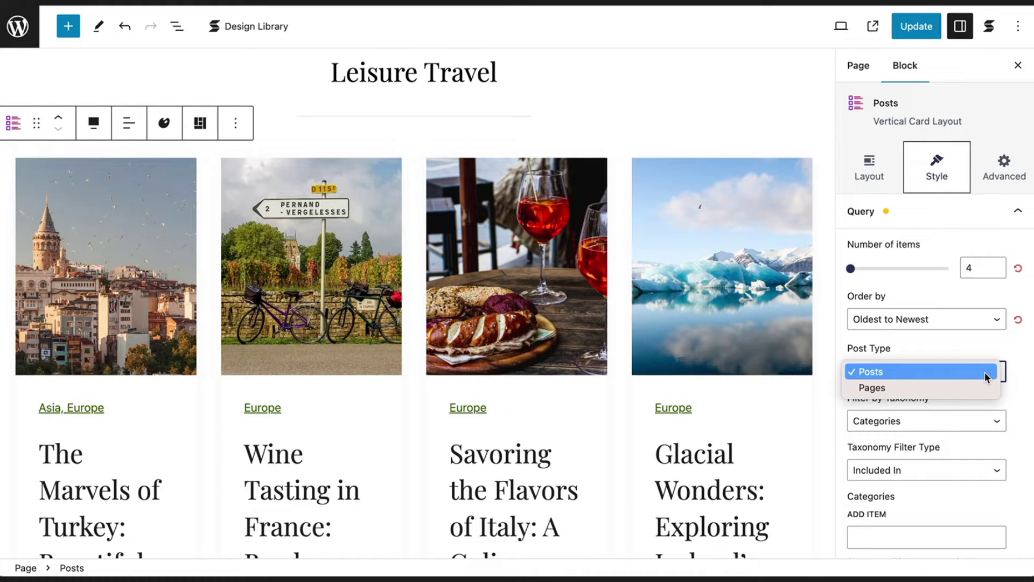
{"action": "left_click", "coordinate": [985, 372]}
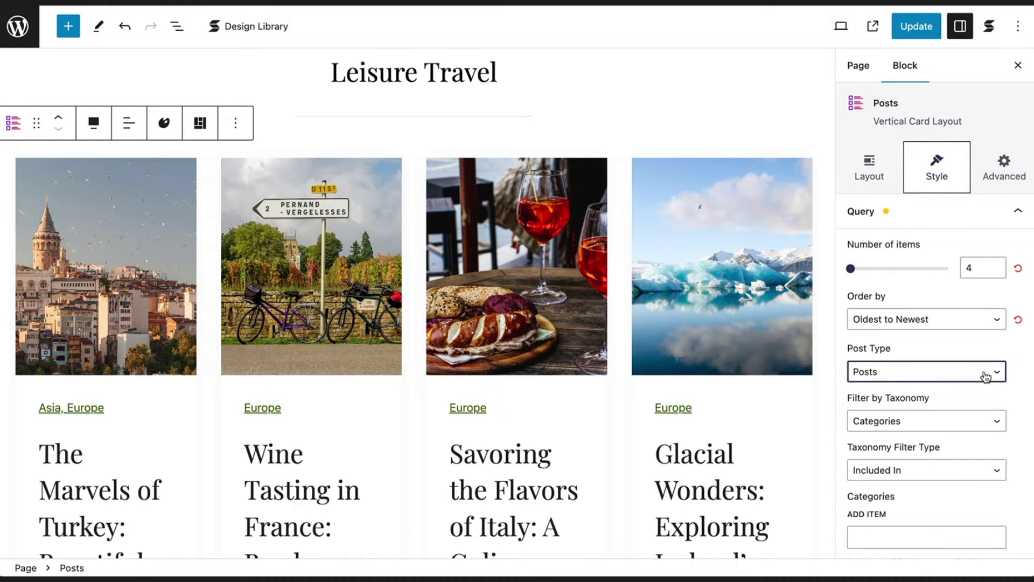
- Set Filter by Taxonomy to Tags with the Included In filter type
{"action": "left_click", "coordinate": [1000, 420]}
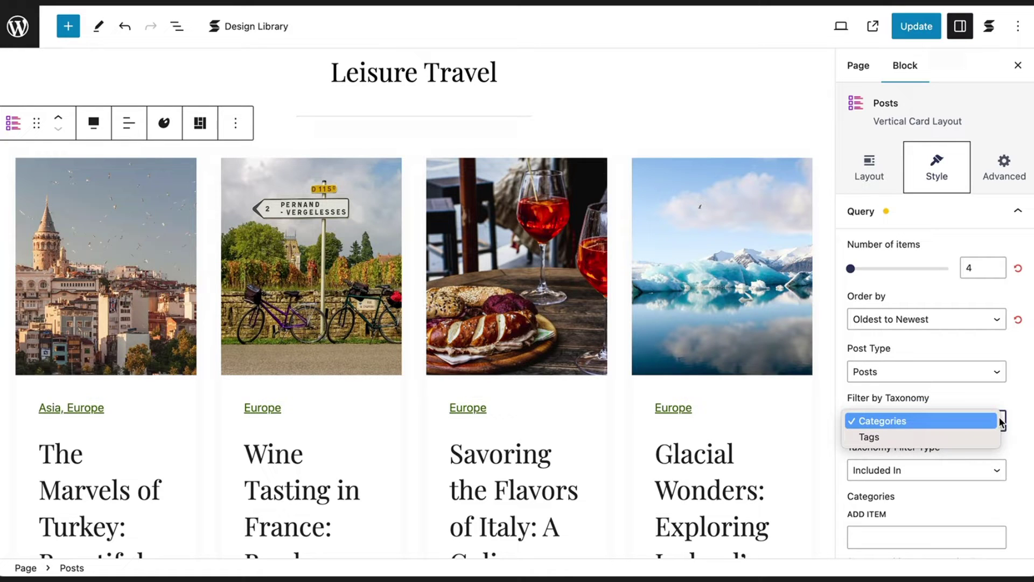
{"action": "left_click", "coordinate": [967, 437]}
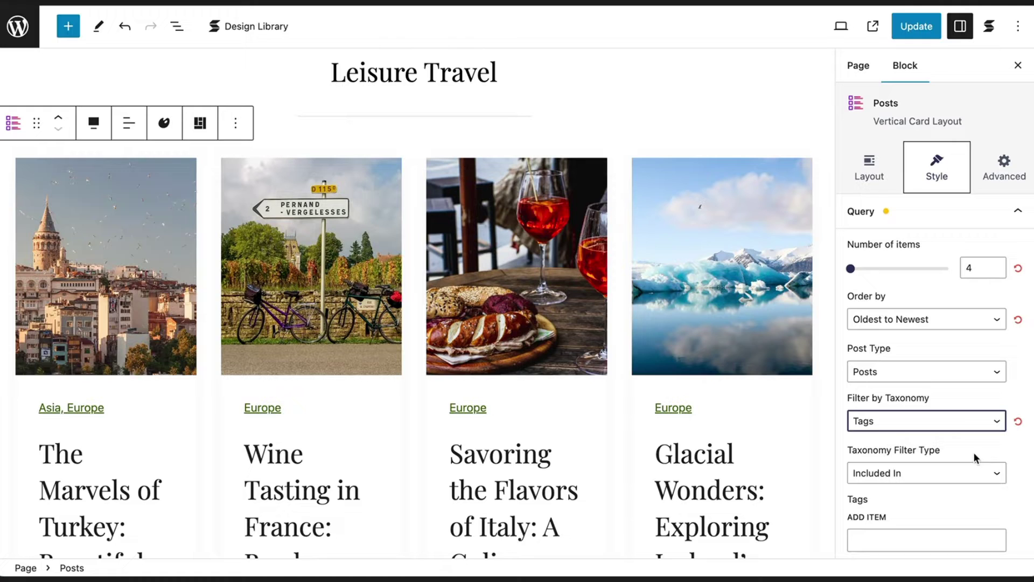
{"action": "left_click", "coordinate": [997, 473]}
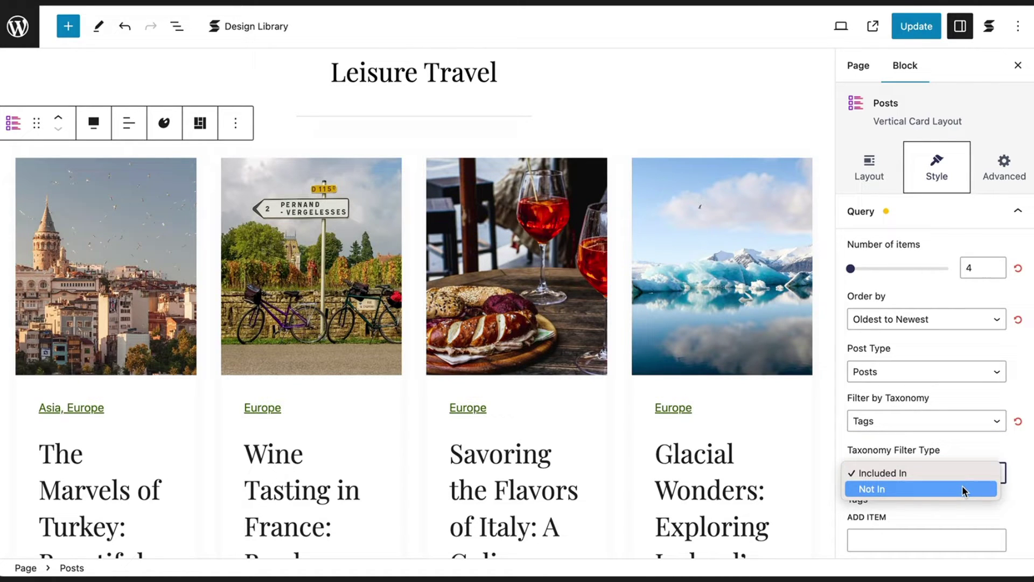
{"action": "left_click", "coordinate": [954, 473]}
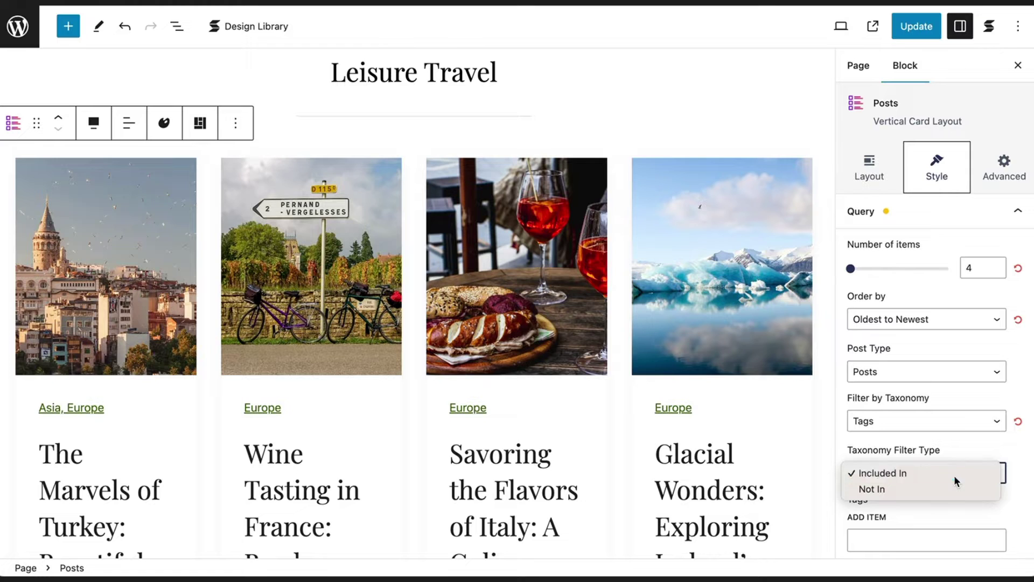
{"action": "scroll", "coordinate": [1020, 502], "scroll_direction": "down", "scroll_amount": 1}
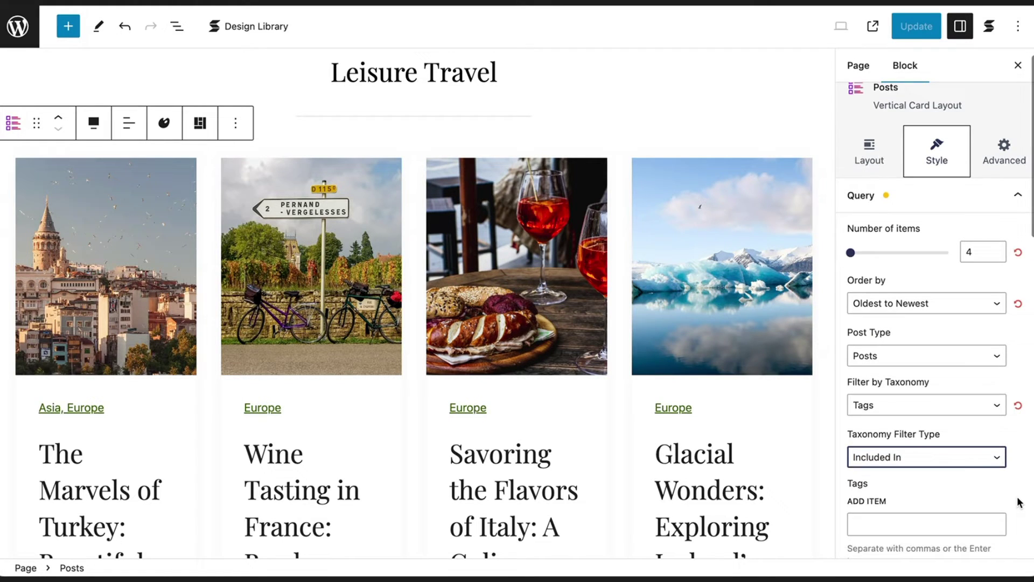
- Add History, Culture and Food & Dining as the tag filters
{"action": "left_click", "coordinate": [950, 508]}
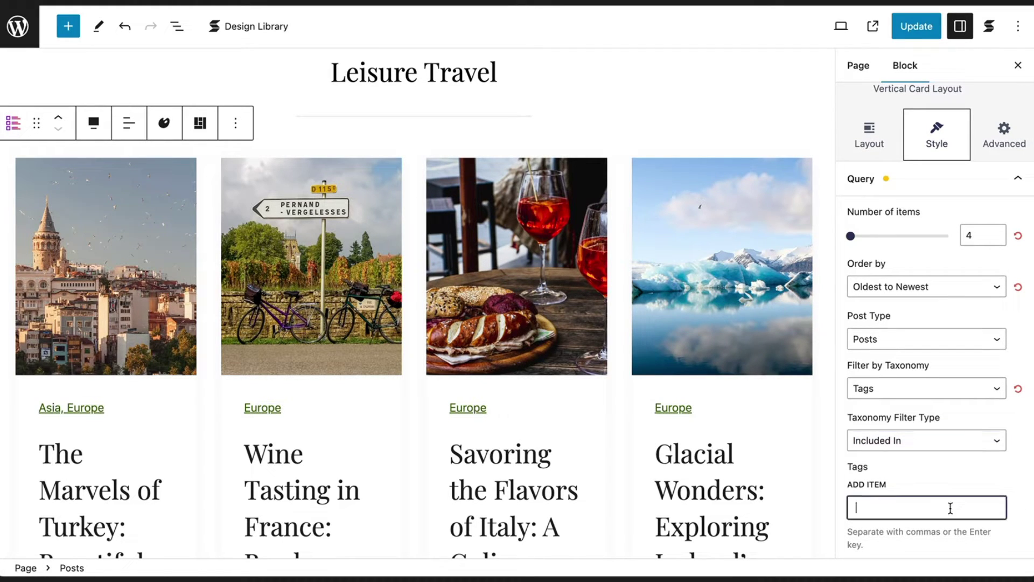
{"action": "type", "text": "History"}
{"action": "key", "text": "Return"}
{"action": "type", "text": "Culture"}
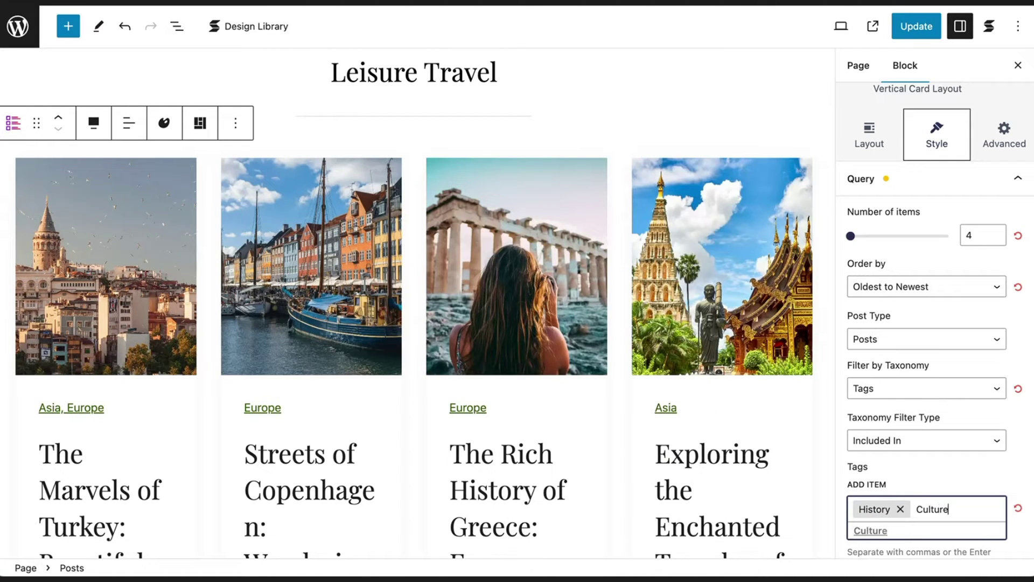
{"action": "key", "text": "Return"}
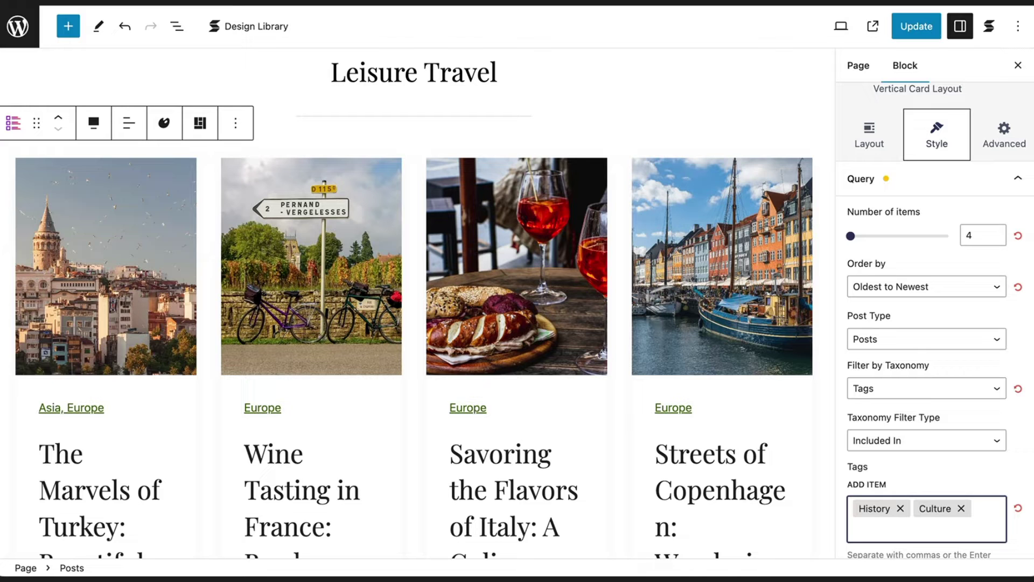
{"action": "type", "text": "Food"}
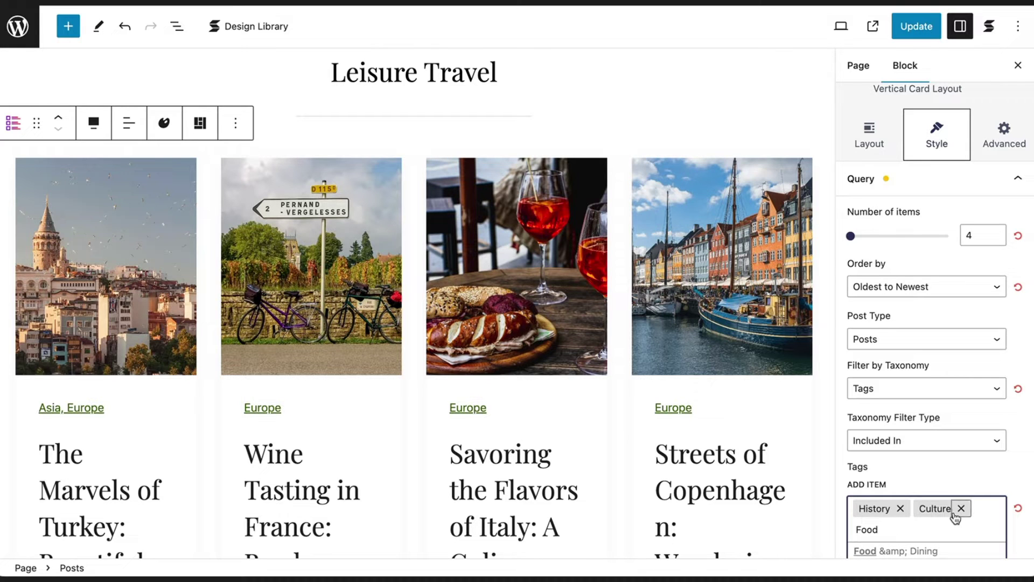
{"action": "left_click", "coordinate": [976, 549]}
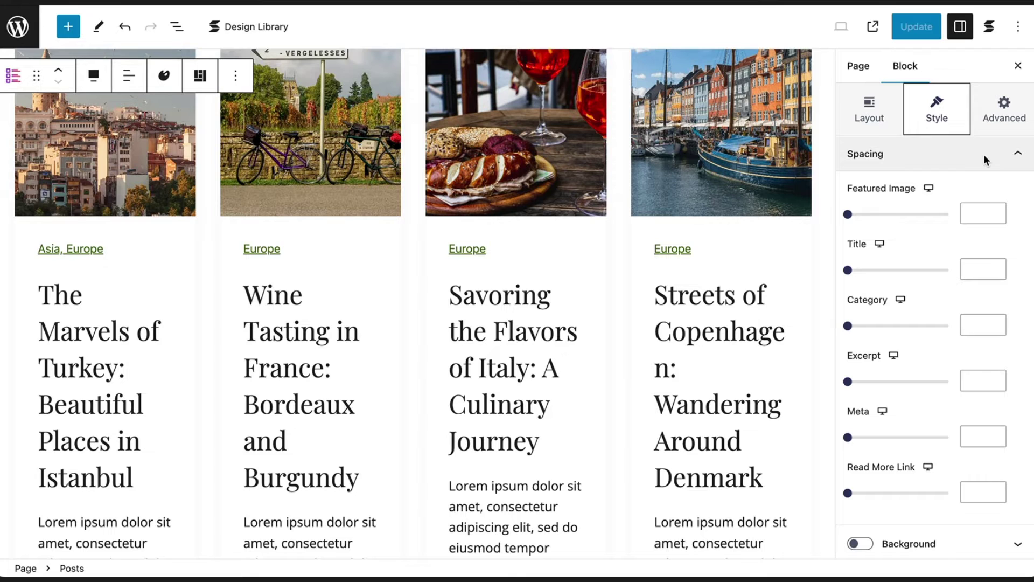
- Enter spacing 30 for Title and Category, and 50 for Excerpt and Meta
{"action": "left_click", "coordinate": [984, 268]}
{"action": "type", "text": "30"}
{"action": "left_click", "coordinate": [989, 323]}
{"action": "type", "text": "30"}
{"action": "scroll", "coordinate": [819, 412], "scroll_direction": "down", "scroll_amount": 4}
{"action": "scroll", "coordinate": [817, 413], "scroll_direction": "down", "scroll_amount": 5}
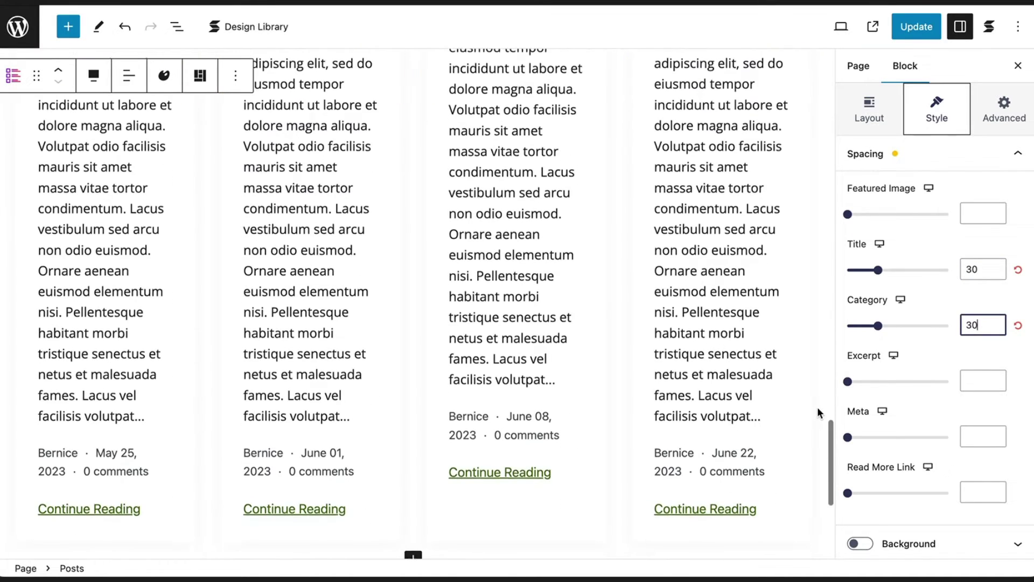
{"action": "left_click", "coordinate": [988, 381]}
{"action": "type", "text": "50"}
{"action": "left_click", "coordinate": [987, 435]}
{"action": "type", "text": "50"}
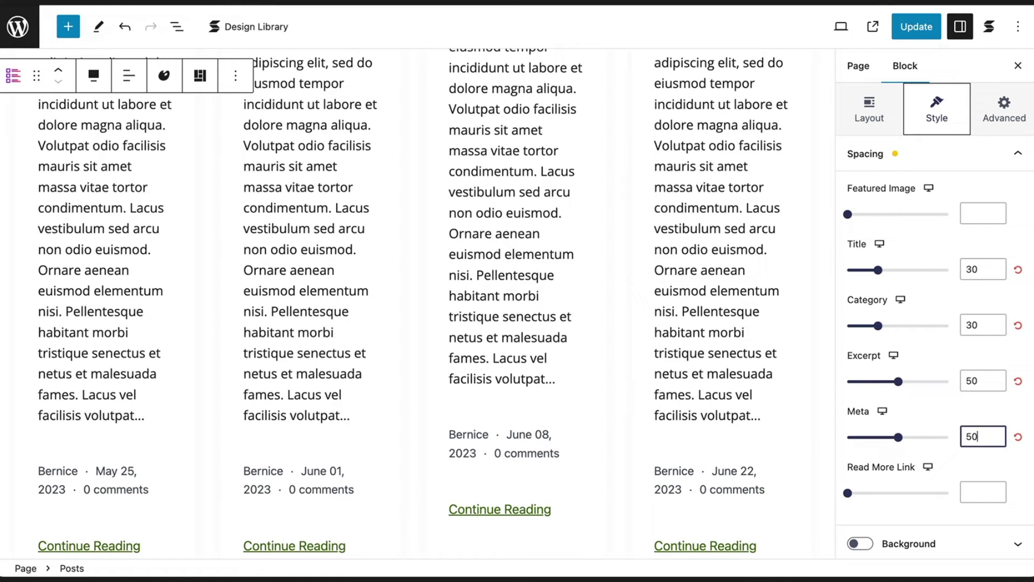
{"action": "scroll", "coordinate": [935, 344], "scroll_direction": "down", "scroll_amount": 3}
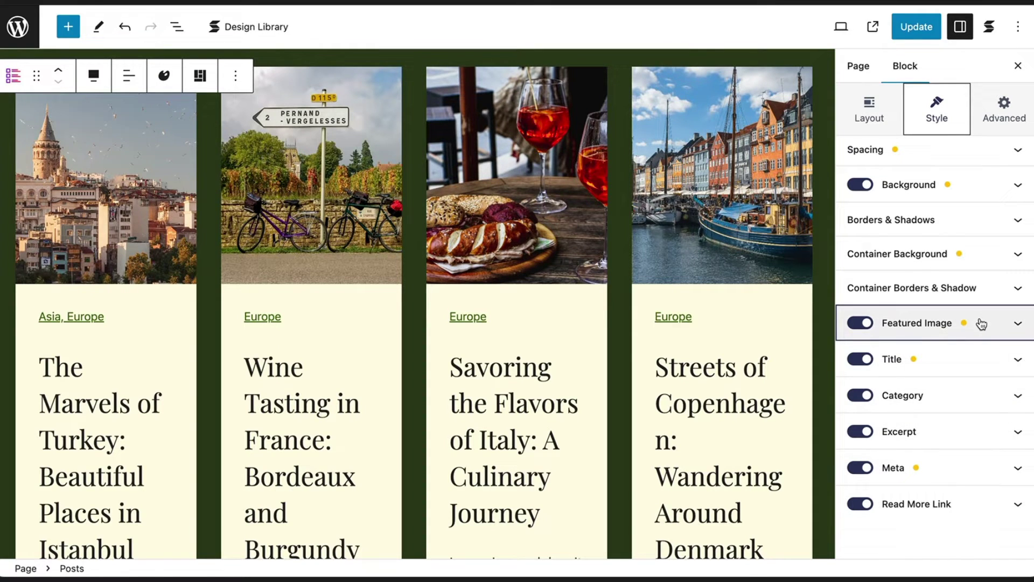
- Hide the category labels and turn off Show Author in the card meta
{"action": "left_click", "coordinate": [862, 395]}
{"action": "left_click", "coordinate": [860, 467]}
{"action": "scroll", "coordinate": [812, 477], "scroll_direction": "down", "scroll_amount": 5}
{"action": "scroll", "coordinate": [812, 478], "scroll_direction": "down", "scroll_amount": 5}
{"action": "left_click", "coordinate": [860, 467]}
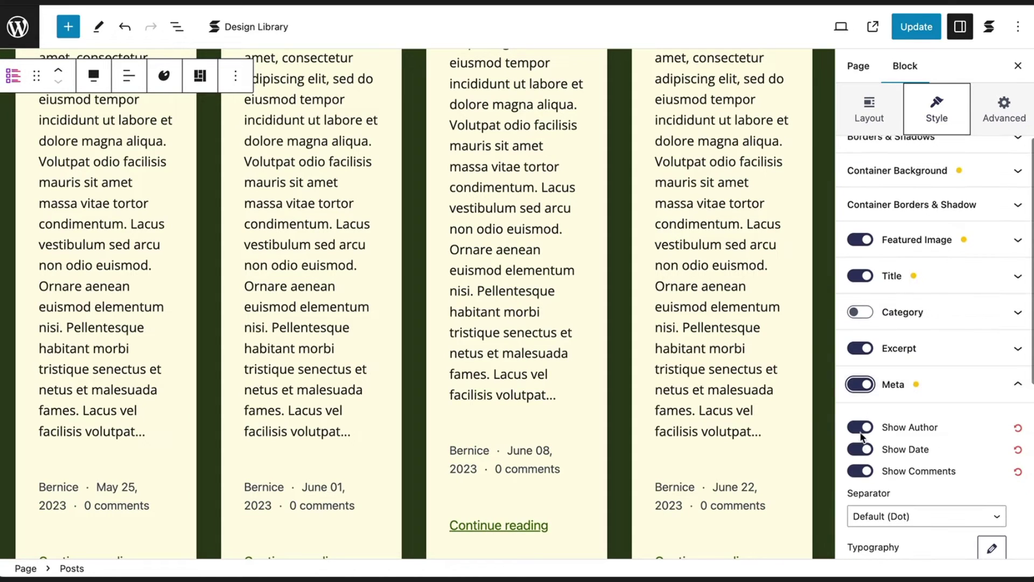
{"action": "left_click", "coordinate": [861, 430]}
{"action": "scroll", "coordinate": [797, 385], "scroll_direction": "up", "scroll_amount": 4}
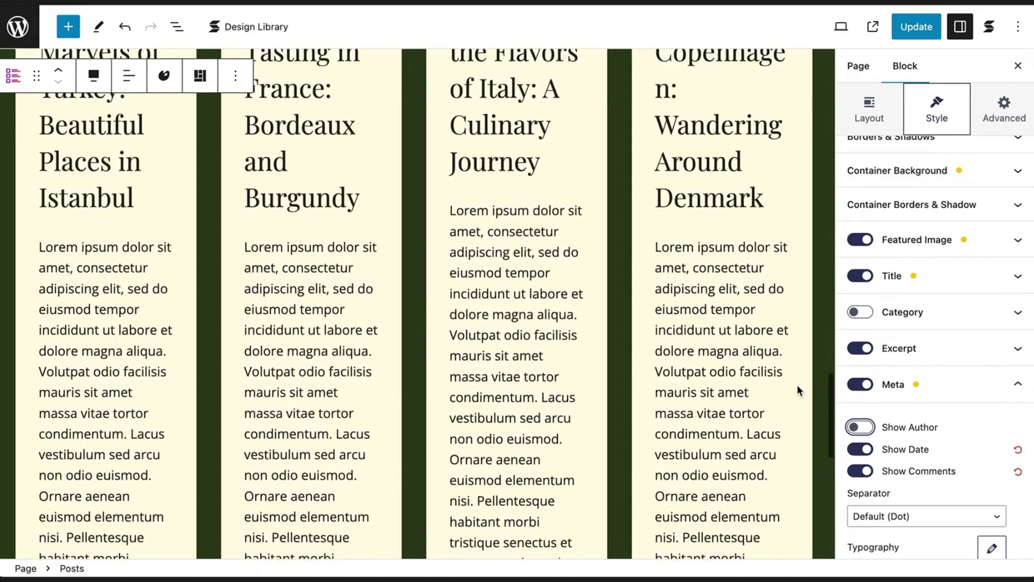
{"action": "scroll", "coordinate": [797, 385], "scroll_direction": "up", "scroll_amount": 3}
- Make card titles H4 headings coloured Custom Color 5 (orange)
{"action": "left_click", "coordinate": [935, 272]}
{"action": "left_click", "coordinate": [940, 335]}
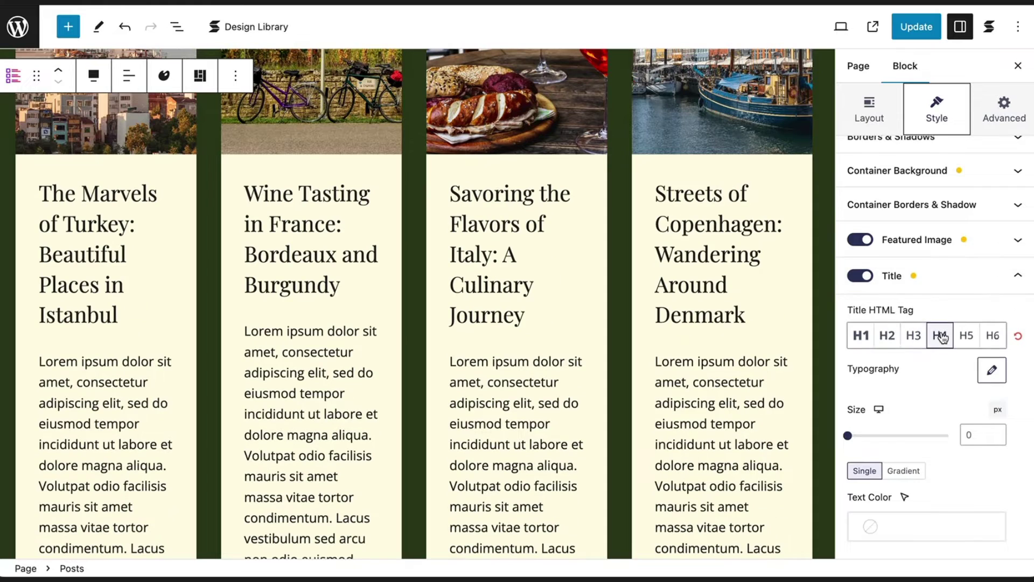
{"action": "scroll", "coordinate": [959, 377], "scroll_direction": "down", "scroll_amount": 3}
{"action": "left_click", "coordinate": [974, 416]}
{"action": "left_click", "coordinate": [760, 272]}
{"action": "left_click", "coordinate": [965, 359]}
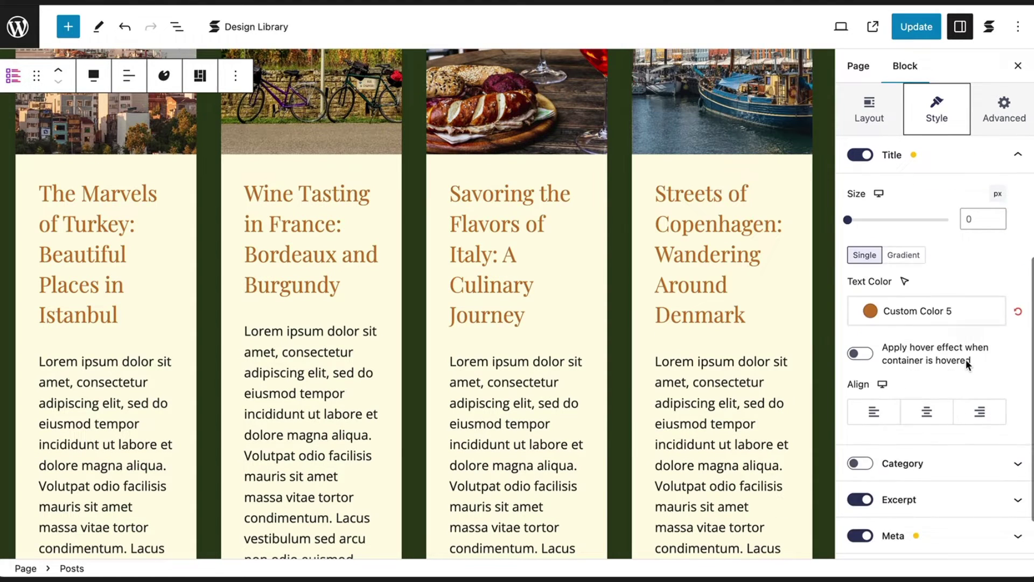
- Set the Excerpt Length to 15
{"action": "left_click", "coordinate": [1009, 441]}
{"action": "left_click", "coordinate": [981, 218]}
{"action": "type", "text": "15"}
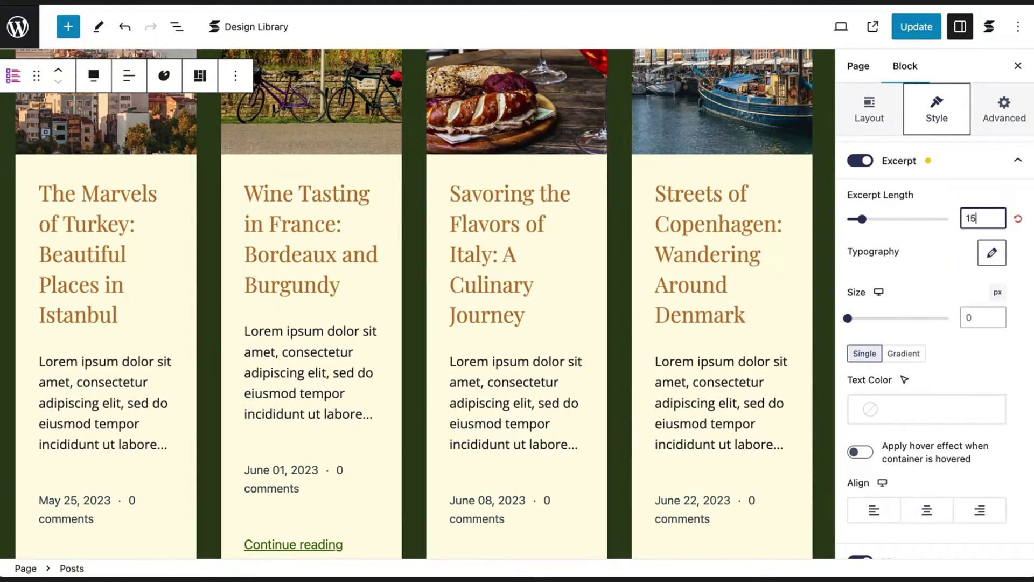
{"action": "scroll", "coordinate": [935, 377], "scroll_direction": "down", "scroll_amount": 2}
- Change the read more link text to 'Read more' and preview the cards
{"action": "left_click", "coordinate": [1014, 502]}
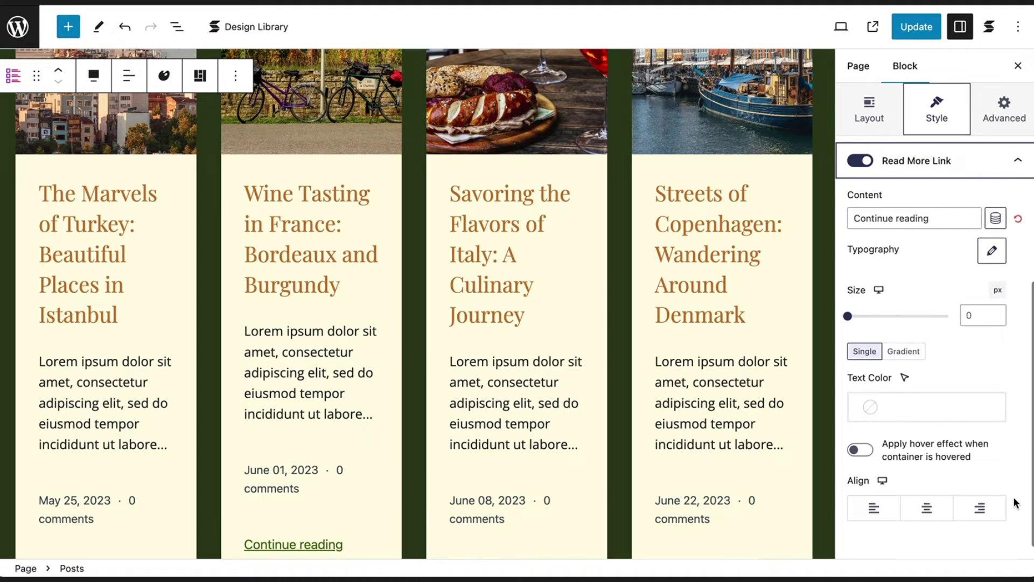
{"action": "left_click", "coordinate": [1018, 218]}
{"action": "left_click", "coordinate": [954, 218]}
{"action": "type", "text": "Read more"}
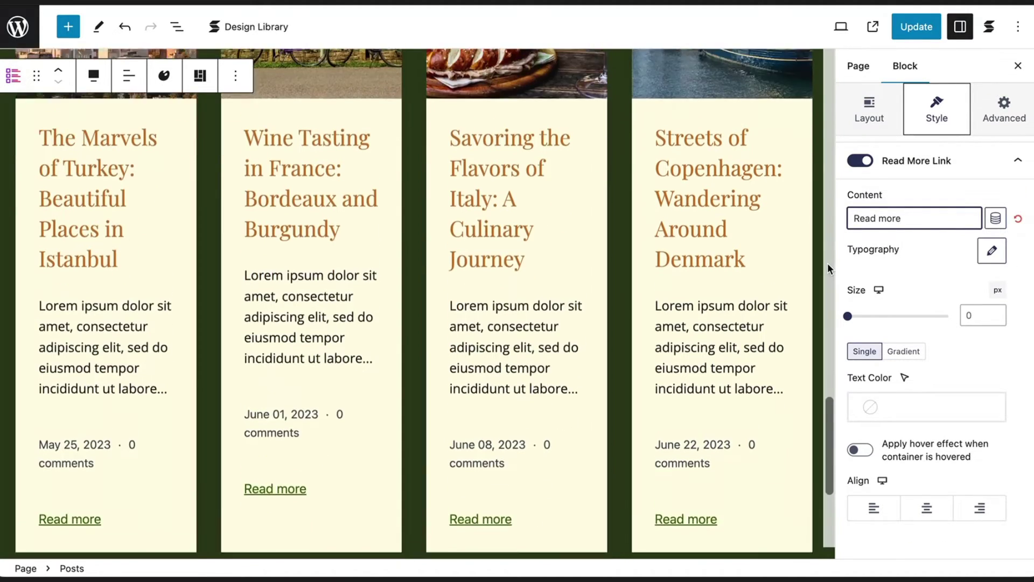
{"action": "scroll", "coordinate": [827, 263], "scroll_direction": "up", "scroll_amount": 3}
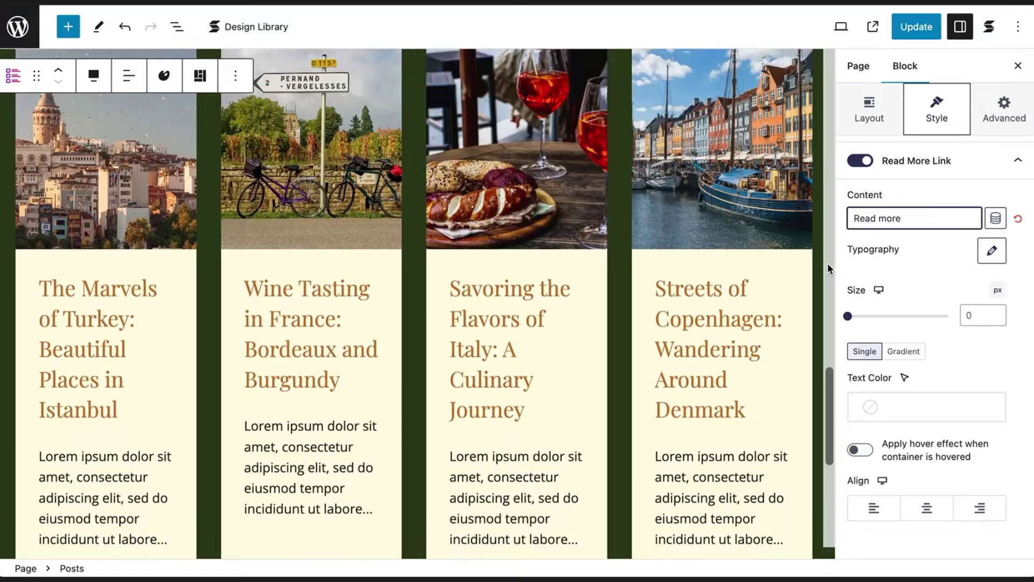
{"action": "left_click", "coordinate": [1019, 66]}
{"action": "scroll", "coordinate": [1024, 65], "scroll_direction": "down", "scroll_amount": 3}
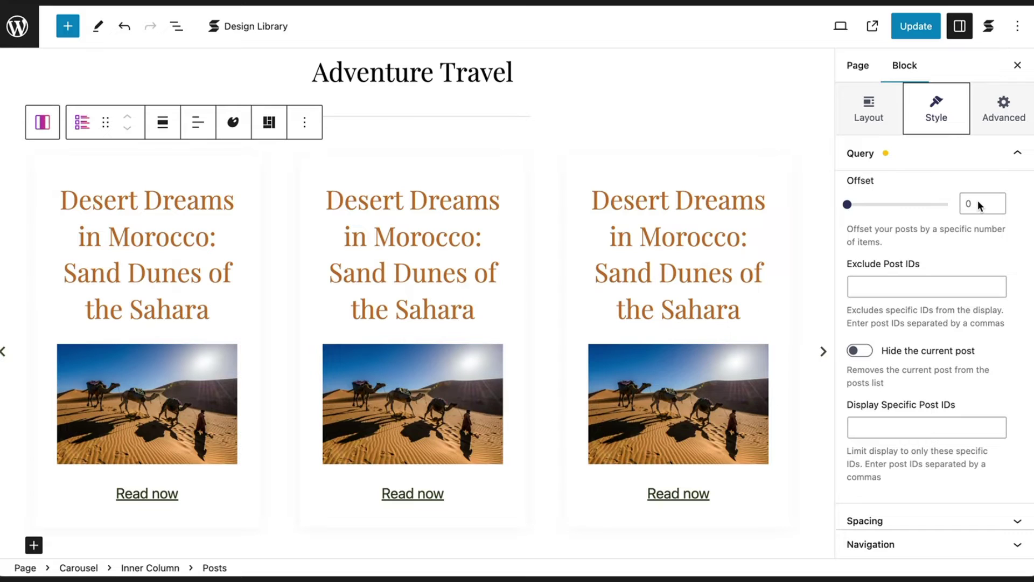
- Set the middle carousel column's Posts block Offset to 1
{"action": "left_click", "coordinate": [515, 275]}
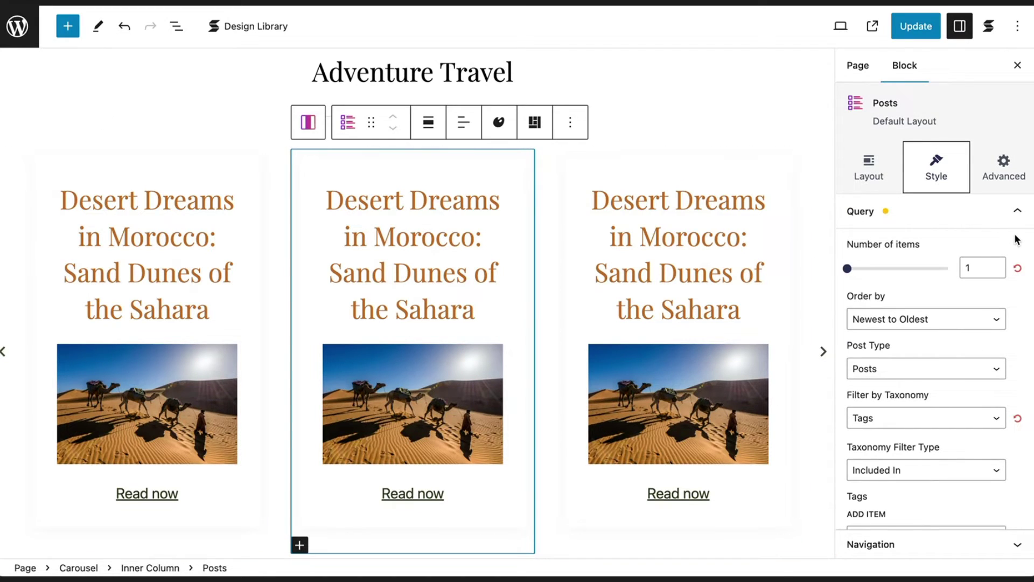
{"action": "scroll", "coordinate": [1016, 240], "scroll_direction": "down", "scroll_amount": 5}
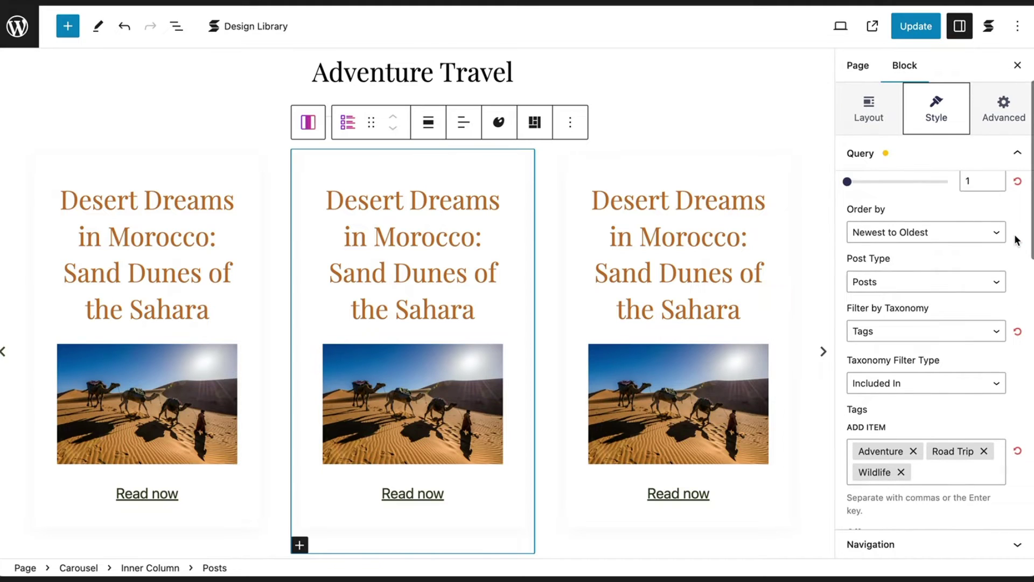
{"action": "left_click", "coordinate": [981, 408]}
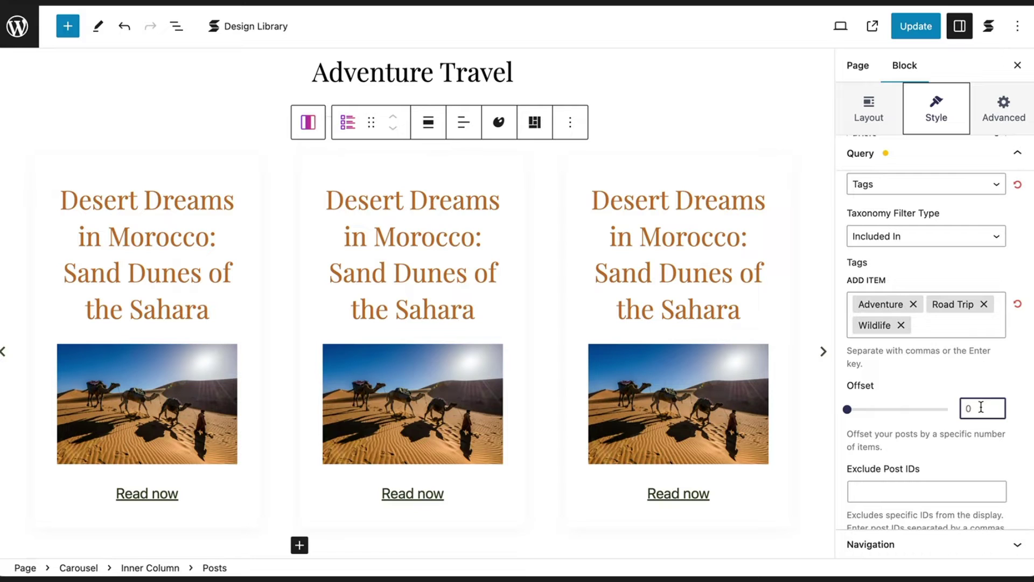
{"action": "type", "text": "1"}
- Set the third column's Posts block Offset to 2 and advance the carousel slide
{"action": "left_click", "coordinate": [797, 389]}
{"action": "scroll", "coordinate": [996, 398], "scroll_direction": "down", "scroll_amount": 5}
{"action": "type", "text": "2"}
{"action": "left_click", "coordinate": [823, 364]}
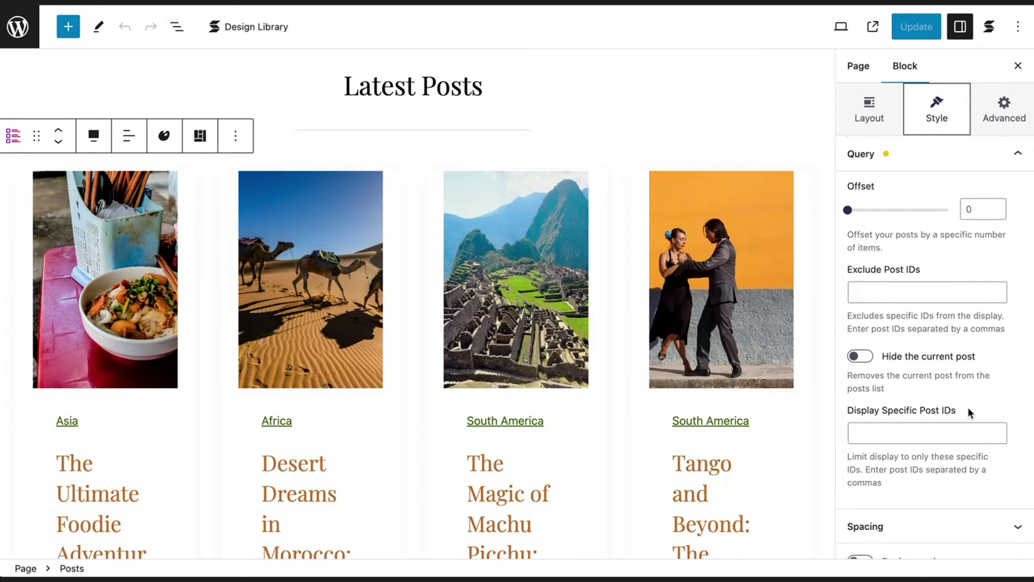
- Exclude post 1069 and turn on 'Hide the current post' in the Posts block's query settings
{"action": "left_click", "coordinate": [894, 292]}
{"action": "type", "text": "1069"}
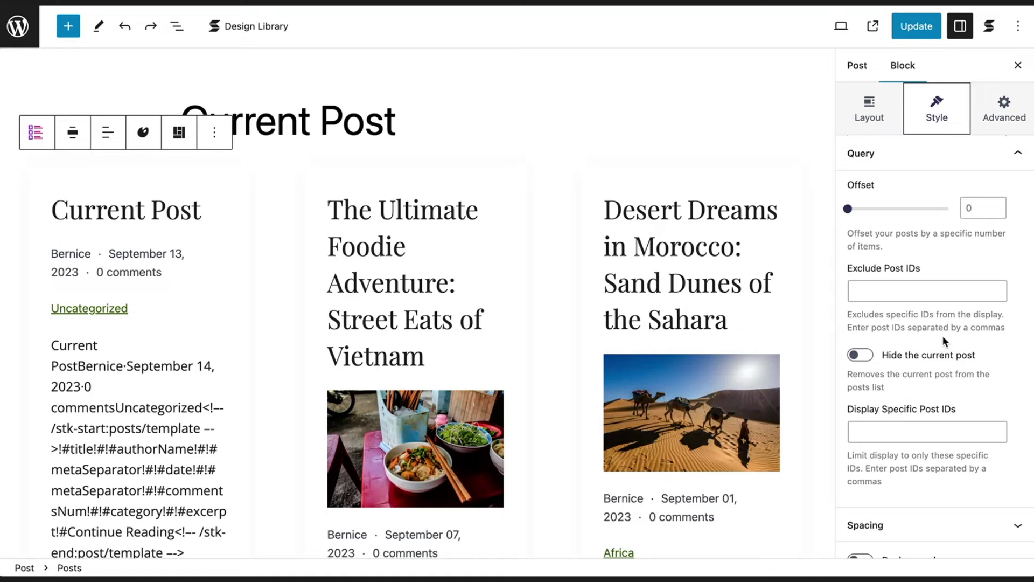
{"action": "left_click", "coordinate": [867, 357]}
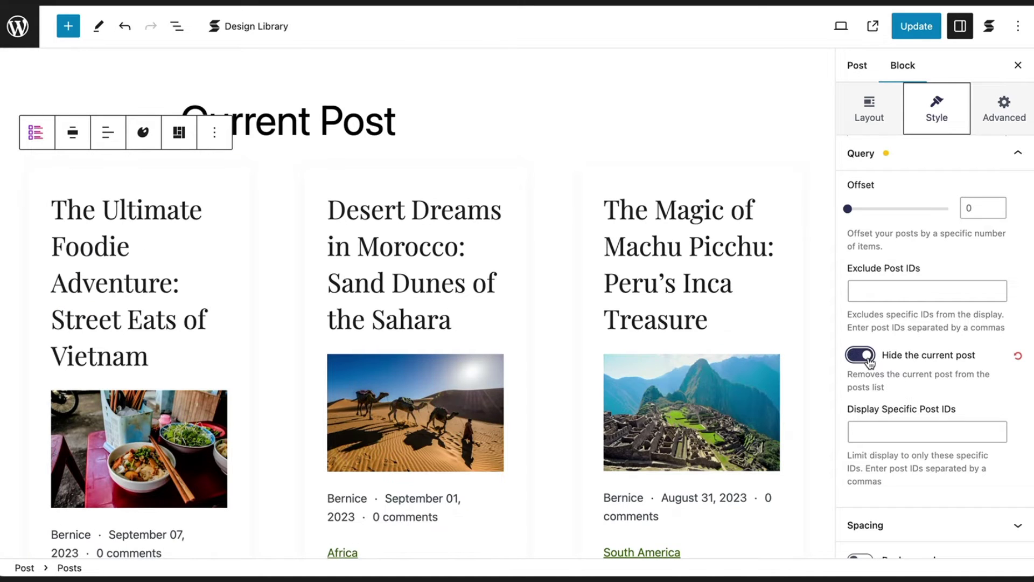
- Save the Posts block as a synced pattern named 'Posts'
{"action": "left_click", "coordinate": [213, 136]}
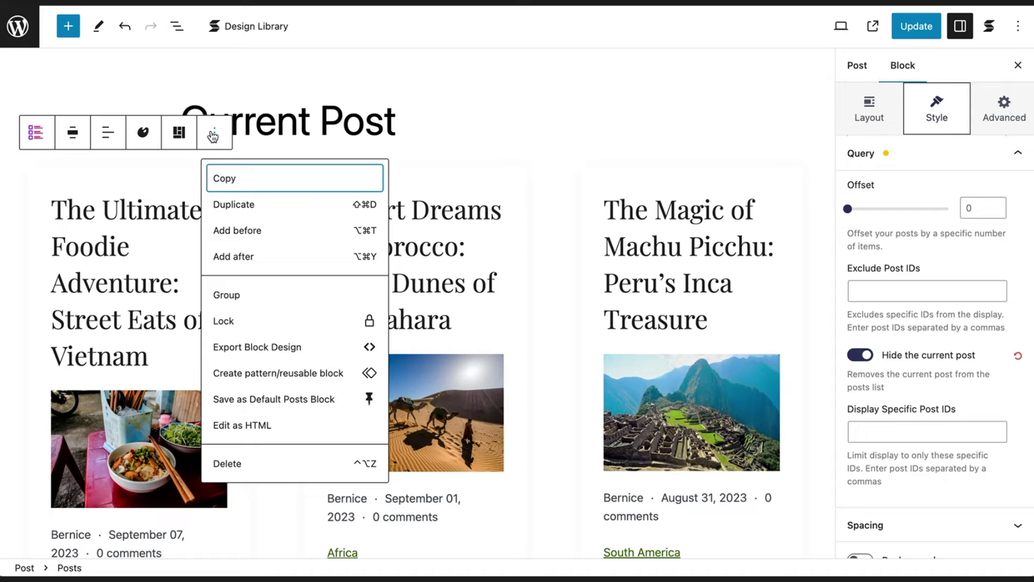
{"action": "left_click", "coordinate": [342, 373]}
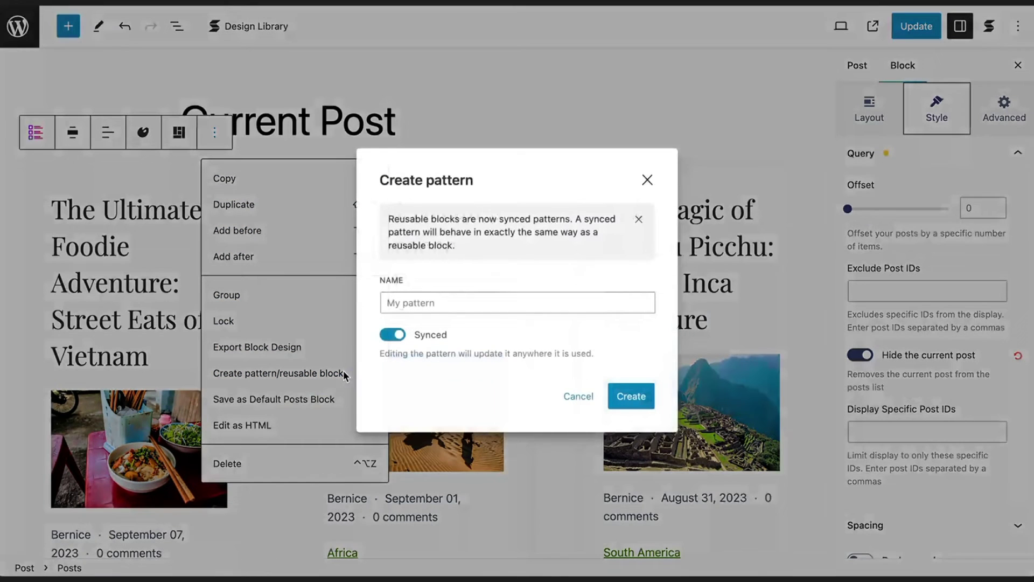
{"action": "left_click", "coordinate": [422, 300]}
{"action": "type", "text": "Posts"}
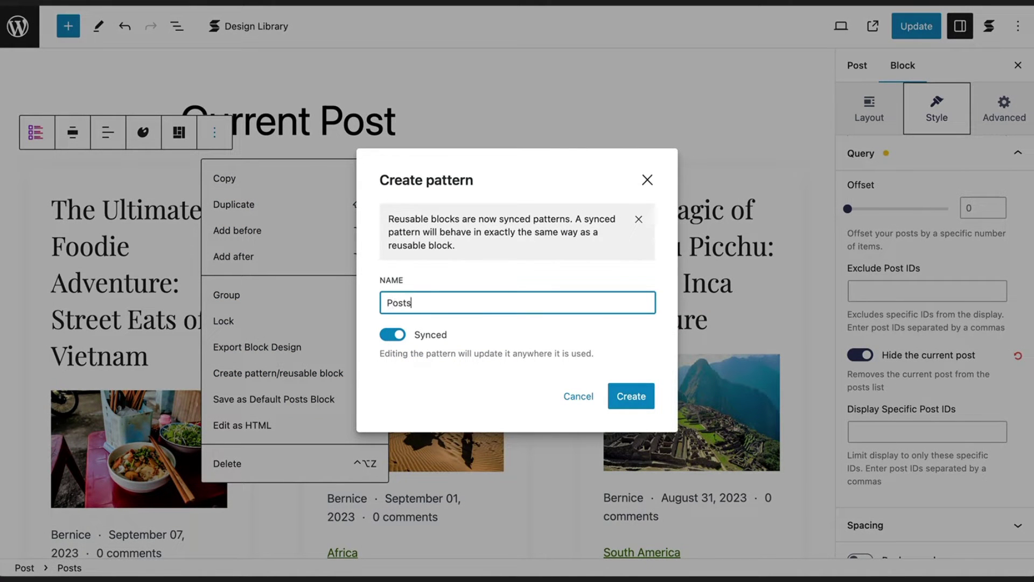
{"action": "left_click", "coordinate": [643, 397]}
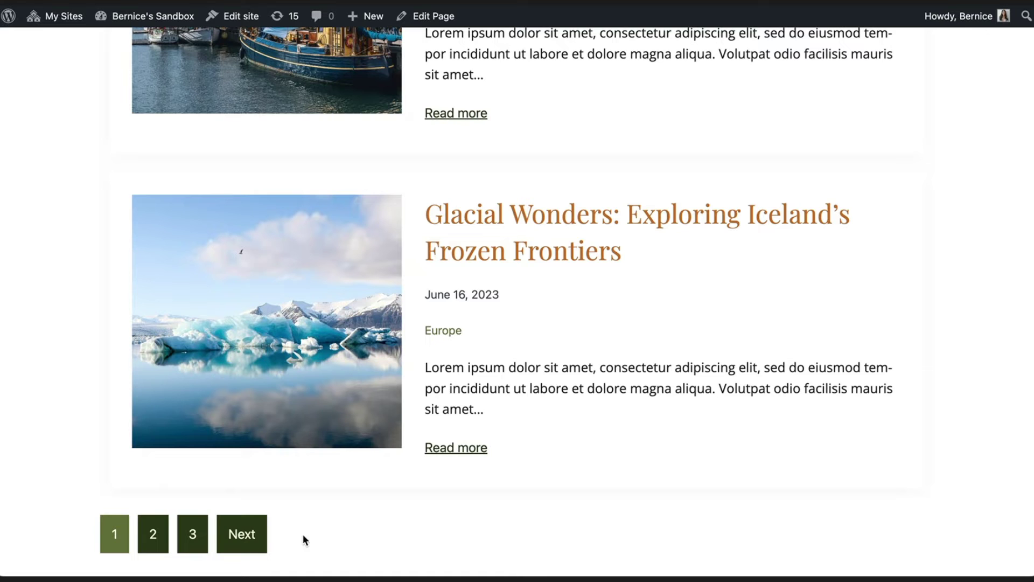
- Page through the live Europe archive from page 2 to page 3
{"action": "left_click", "coordinate": [153, 538]}
{"action": "scroll", "coordinate": [155, 547], "scroll_direction": "down", "scroll_amount": 7}
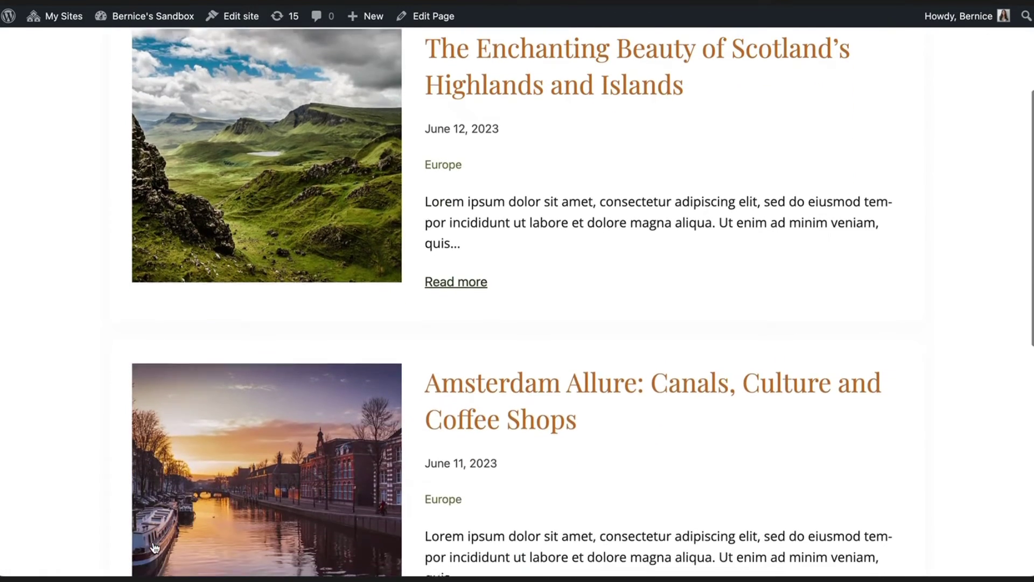
{"action": "scroll", "coordinate": [154, 547], "scroll_direction": "down", "scroll_amount": 5}
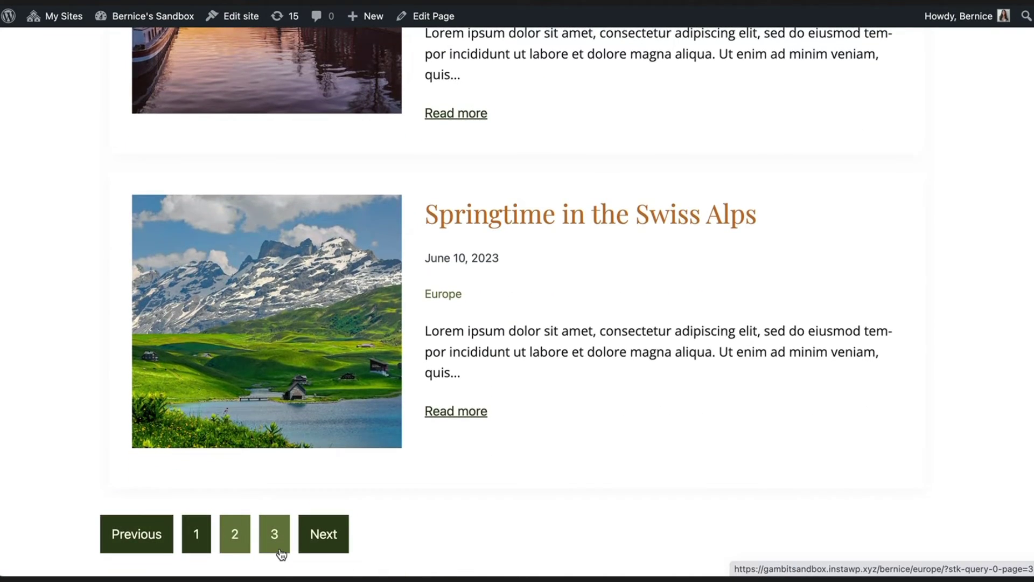
{"action": "left_click", "coordinate": [277, 549]}
{"action": "scroll", "coordinate": [280, 547], "scroll_direction": "down", "scroll_amount": 10}
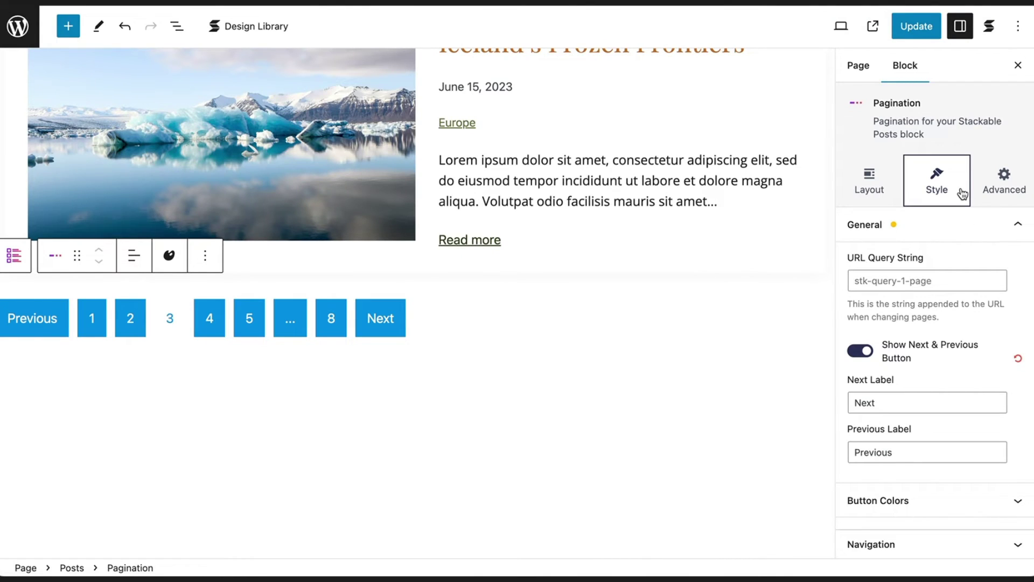
- Set the Pagination block's URL query string to 'blog-post' and update the page
{"action": "left_click", "coordinate": [898, 285]}
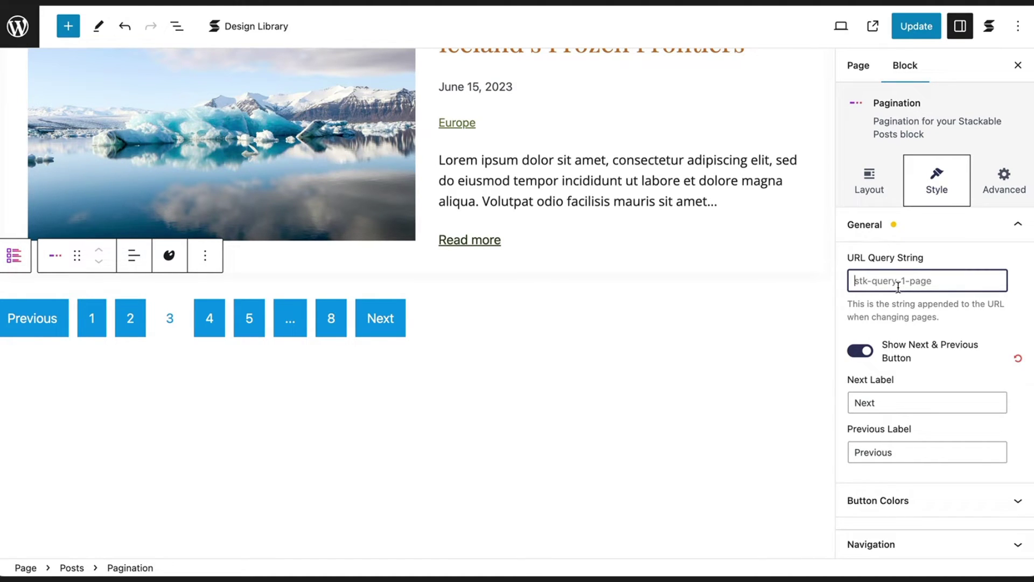
{"action": "type", "text": "blog-post"}
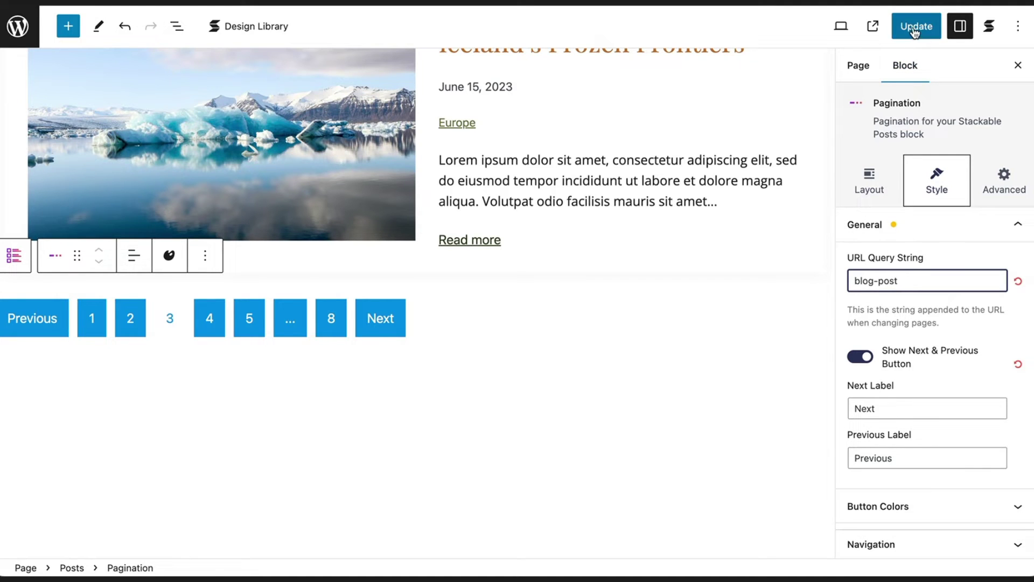
{"action": "left_click", "coordinate": [914, 31]}
- View the live page and test page 2 of the Europe posts
{"action": "left_click", "coordinate": [873, 27]}
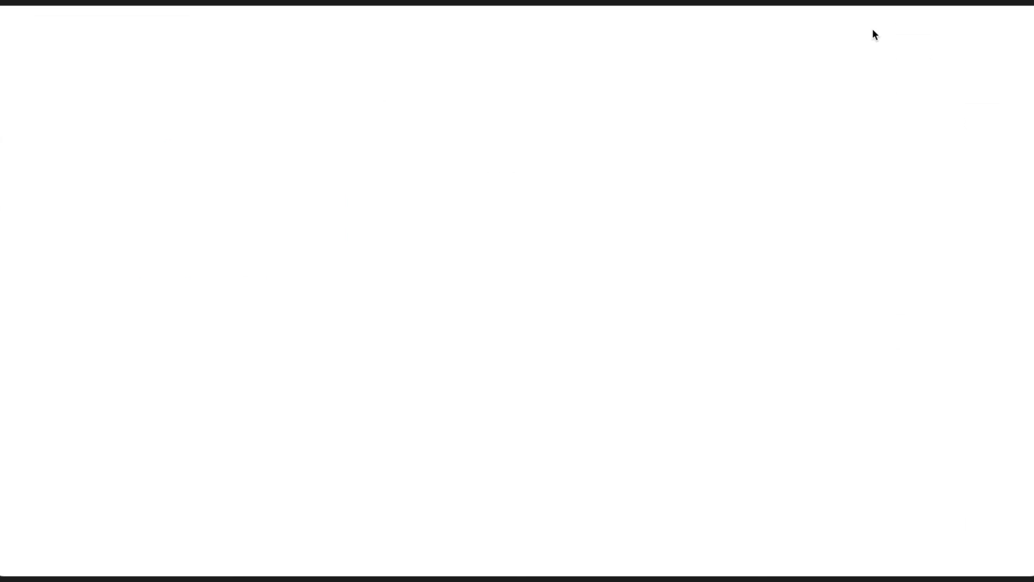
{"action": "scroll", "coordinate": [913, 221], "scroll_direction": "down", "scroll_amount": 10}
{"action": "scroll", "coordinate": [912, 217], "scroll_direction": "down", "scroll_amount": 5}
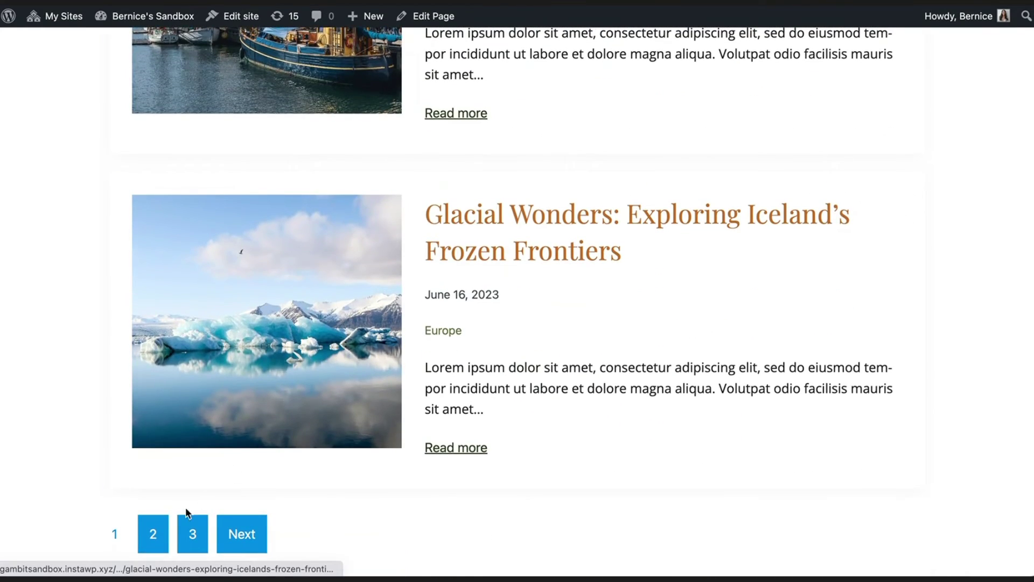
{"action": "left_click", "coordinate": [156, 542]}
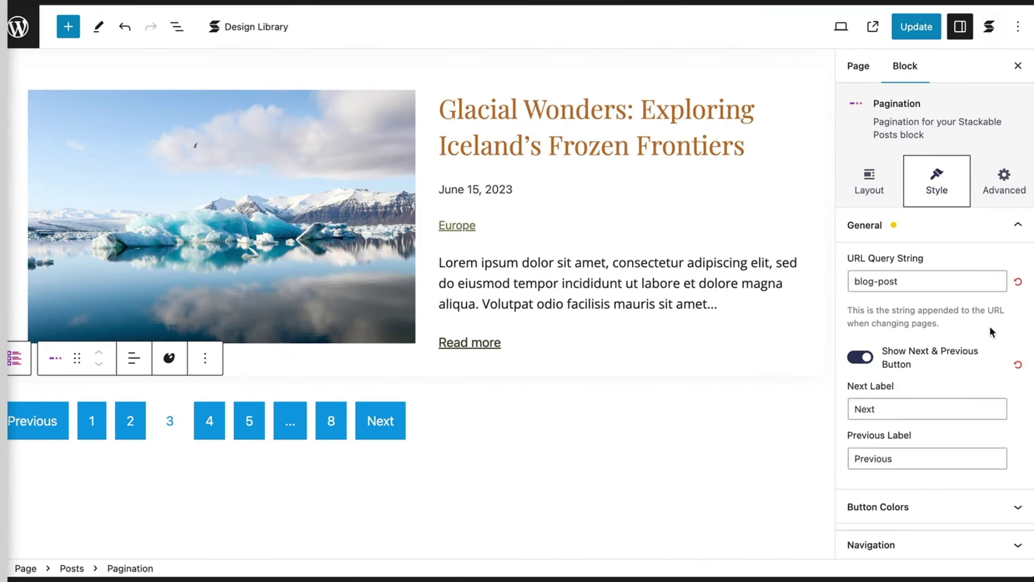
- Keep the Next/Previous buttons shown and relabel Previous as 'Back'
{"action": "left_click", "coordinate": [873, 358]}
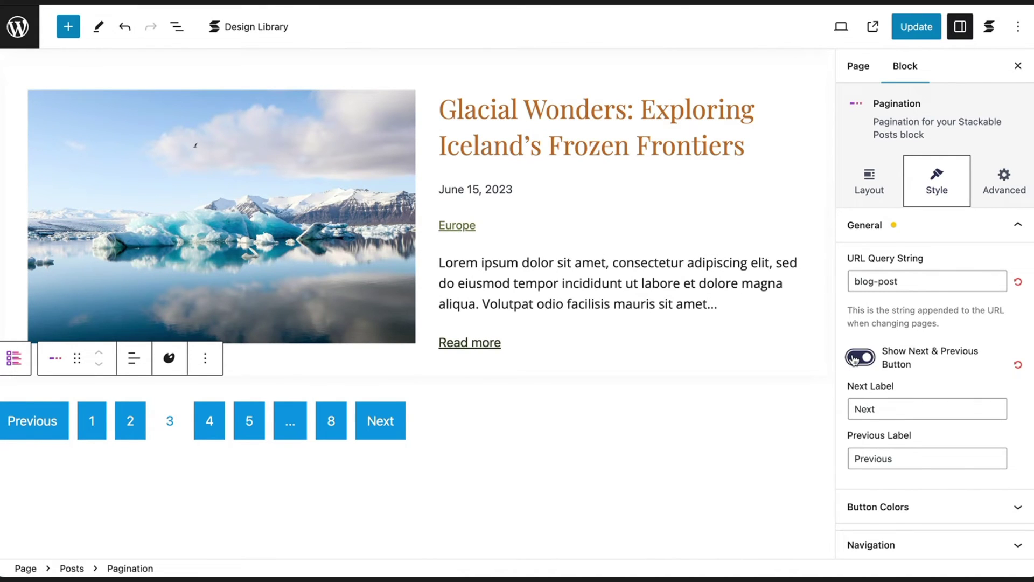
{"action": "left_click", "coordinate": [873, 359]}
{"action": "left_click_drag", "start_coordinate": [914, 457], "coordinate": [839, 462]}
{"action": "type", "text": "Back"}
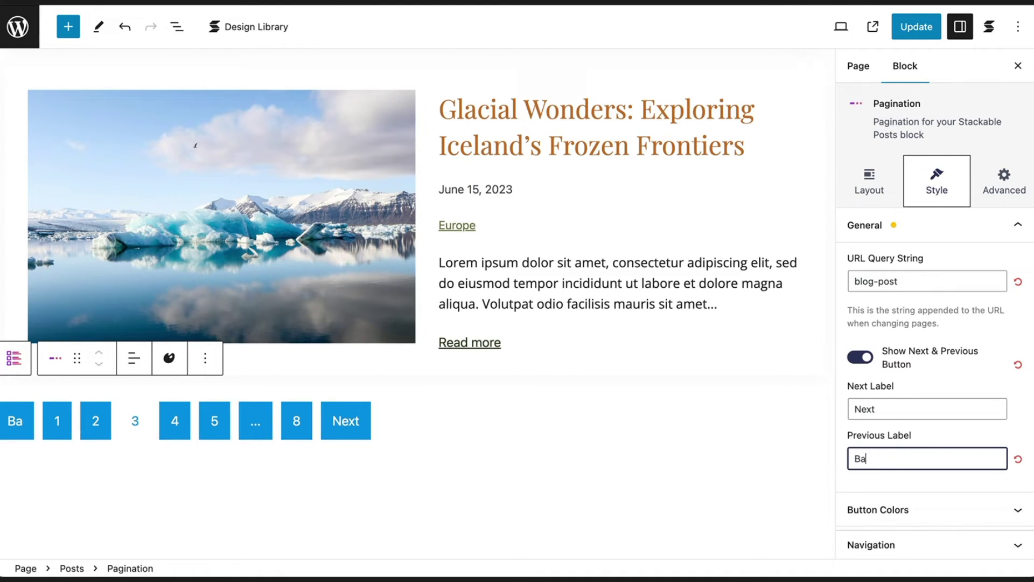
- Colour the pagination buttons dark green (Custom Color 2) with cream text (Custom Color 3)
{"action": "left_click", "coordinate": [979, 508]}
{"action": "left_click", "coordinate": [914, 366]}
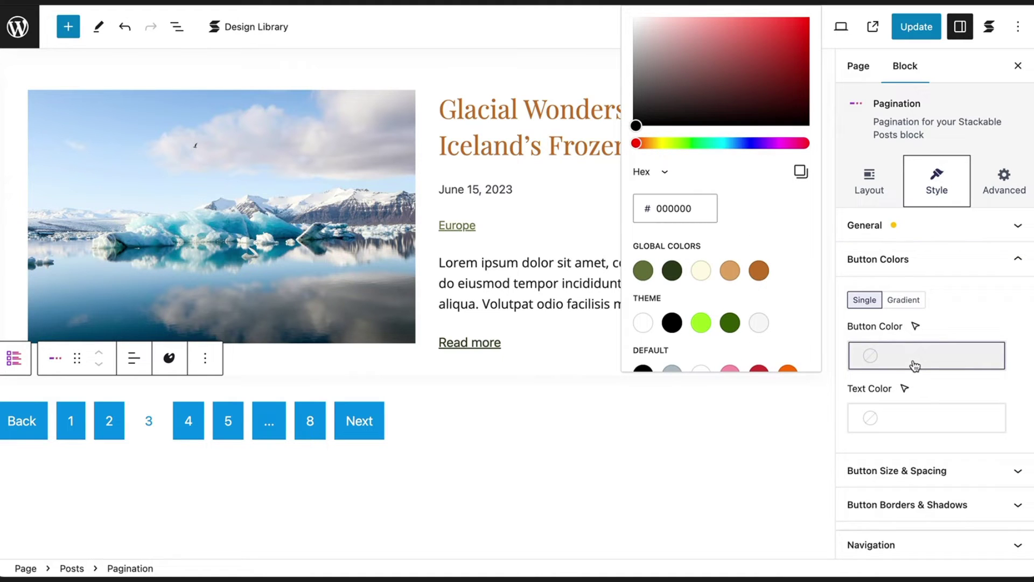
{"action": "left_click", "coordinate": [672, 270]}
{"action": "left_click", "coordinate": [872, 414]}
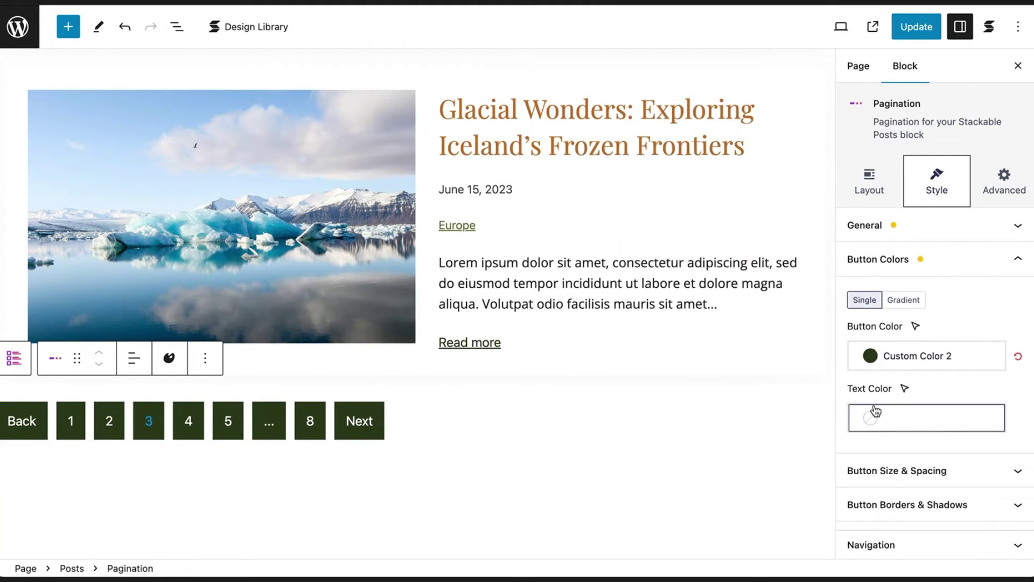
{"action": "left_click", "coordinate": [701, 277]}
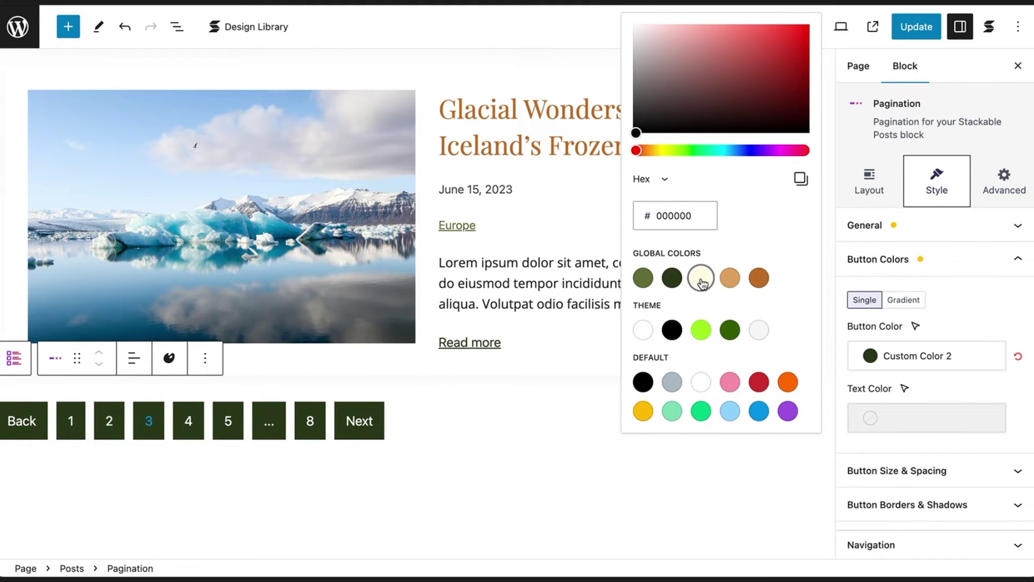
{"action": "left_click", "coordinate": [915, 326]}
- Give active-state buttons olive (Custom Color 1) with cream text, then update the page
{"action": "left_click", "coordinate": [915, 330]}
{"action": "left_click", "coordinate": [914, 349]}
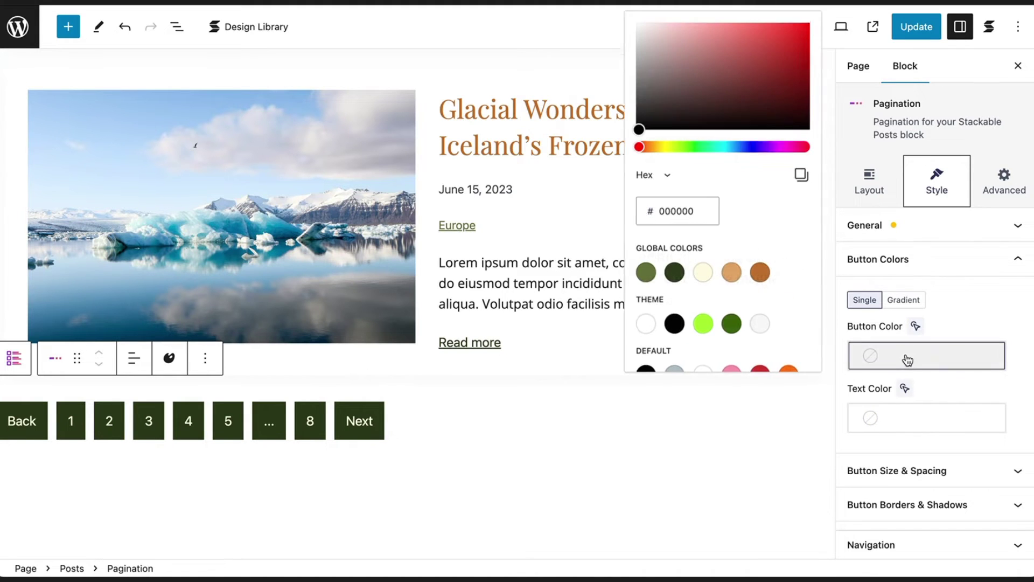
{"action": "left_click", "coordinate": [643, 277]}
{"action": "left_click", "coordinate": [872, 414]}
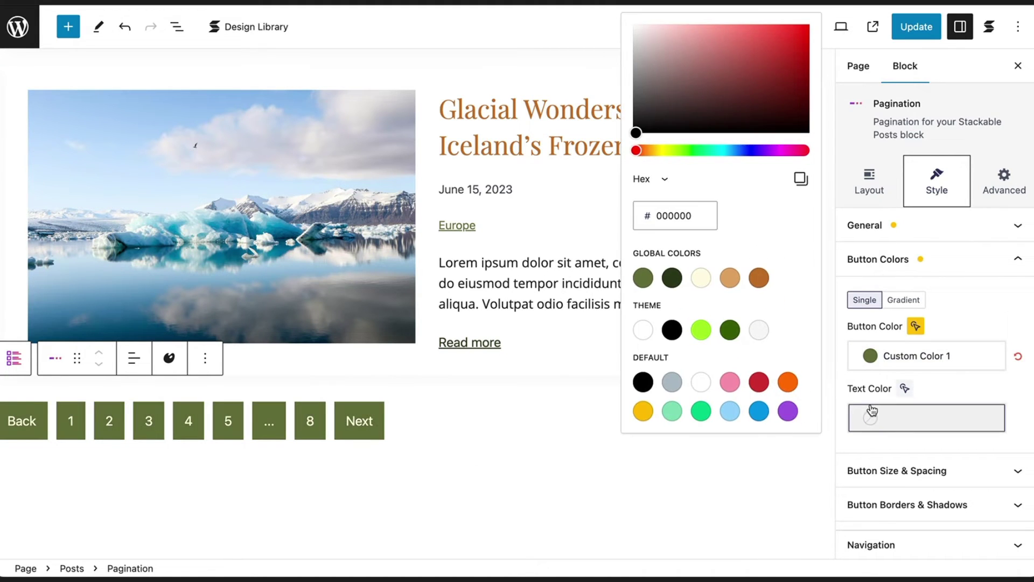
{"action": "left_click", "coordinate": [701, 278]}
{"action": "left_click", "coordinate": [910, 28]}
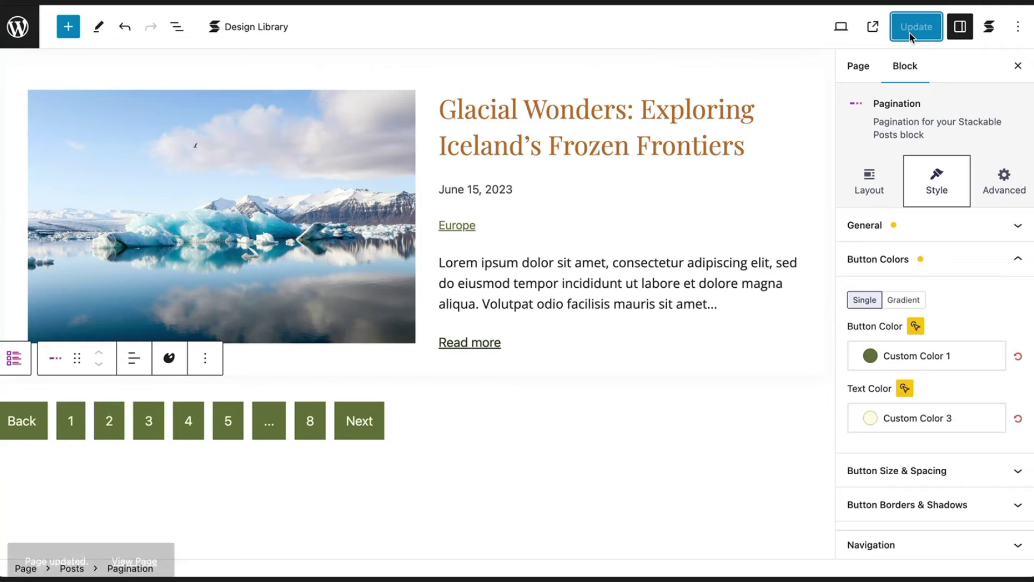
{"action": "left_click", "coordinate": [871, 30]}
- Check the restyled pagination by going to page 2 of the live Europe posts
{"action": "scroll", "coordinate": [865, 332], "scroll_direction": "down", "scroll_amount": 10}
{"action": "scroll", "coordinate": [865, 332], "scroll_direction": "down", "scroll_amount": 5}
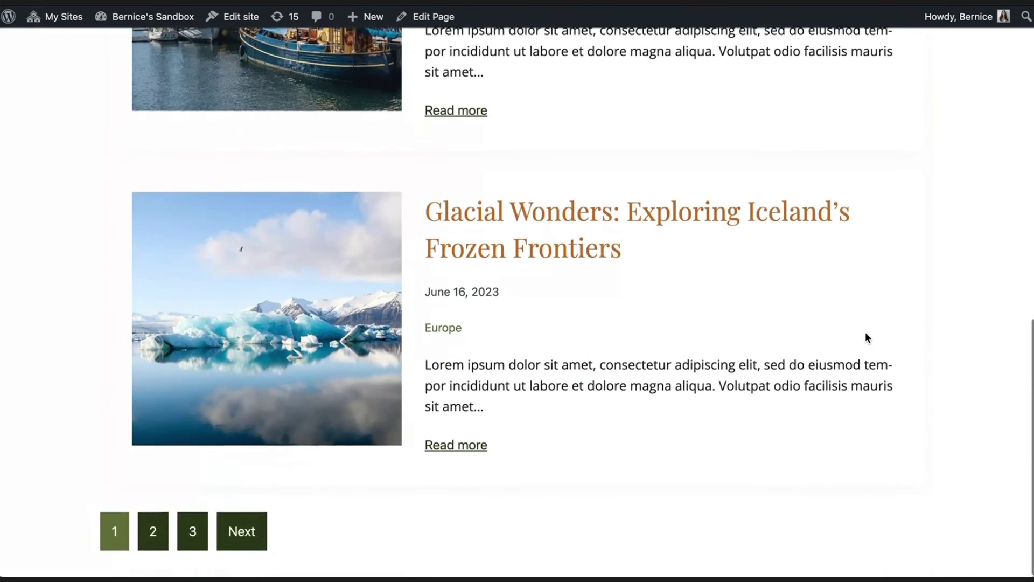
{"action": "left_click", "coordinate": [151, 547]}
- Load more posts twice with the Load More button on the Asia page
{"action": "scroll", "coordinate": [148, 547], "scroll_direction": "down", "scroll_amount": 15}
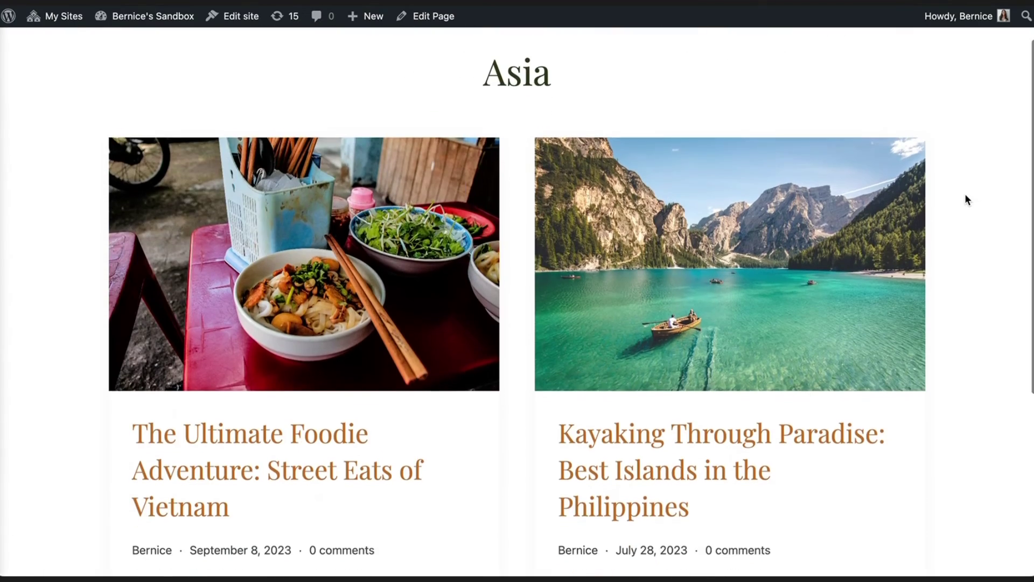
{"action": "scroll", "coordinate": [965, 193], "scroll_direction": "down", "scroll_amount": 5}
{"action": "scroll", "coordinate": [965, 193], "scroll_direction": "down", "scroll_amount": 2}
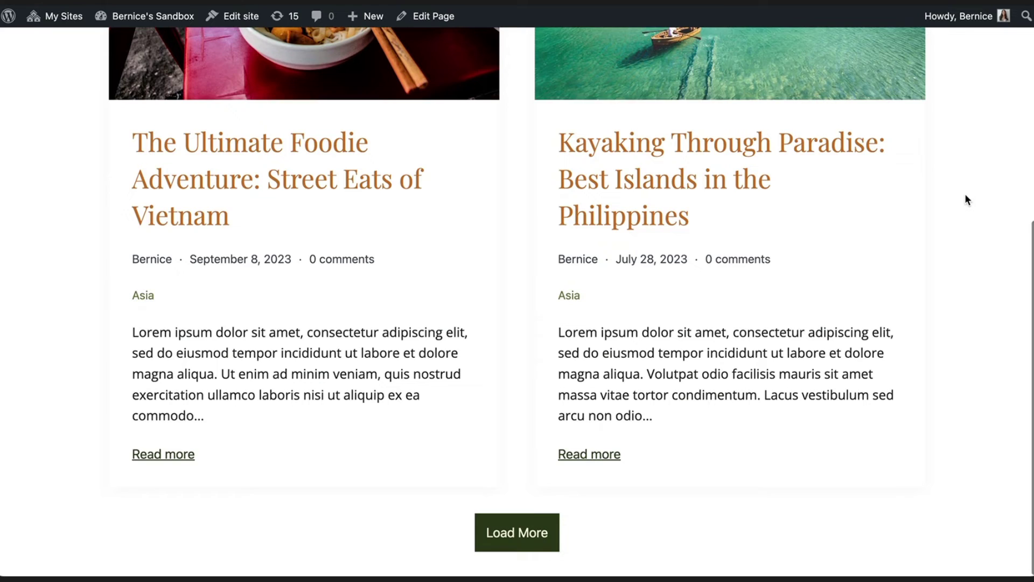
{"action": "left_click", "coordinate": [518, 539]}
{"action": "scroll", "coordinate": [518, 539], "scroll_direction": "down", "scroll_amount": 8}
{"action": "scroll", "coordinate": [516, 534], "scroll_direction": "down", "scroll_amount": 3}
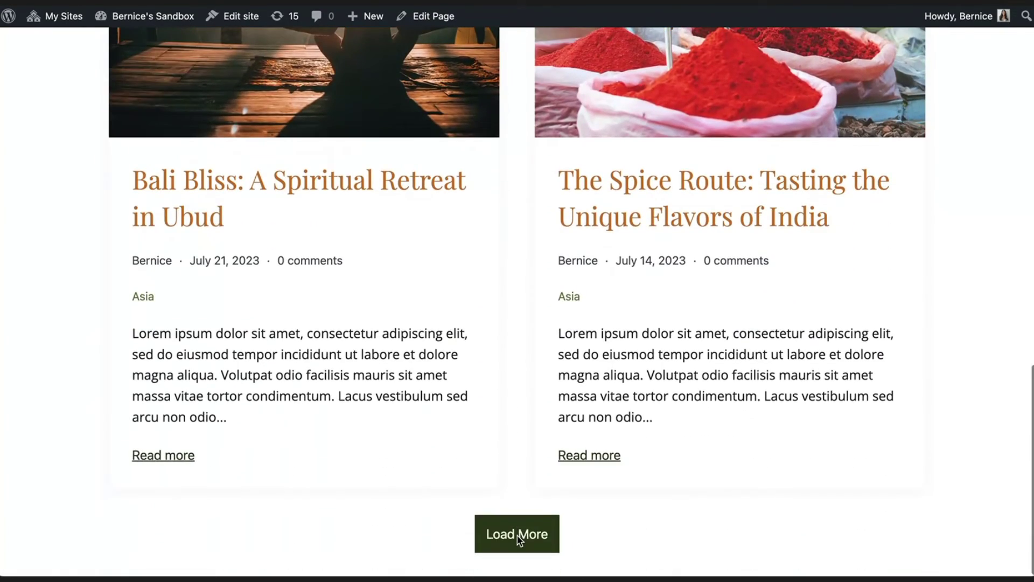
{"action": "left_click", "coordinate": [518, 536]}
{"action": "scroll", "coordinate": [518, 542], "scroll_direction": "down", "scroll_amount": 2}
{"action": "scroll", "coordinate": [518, 542], "scroll_direction": "down", "scroll_amount": 7}
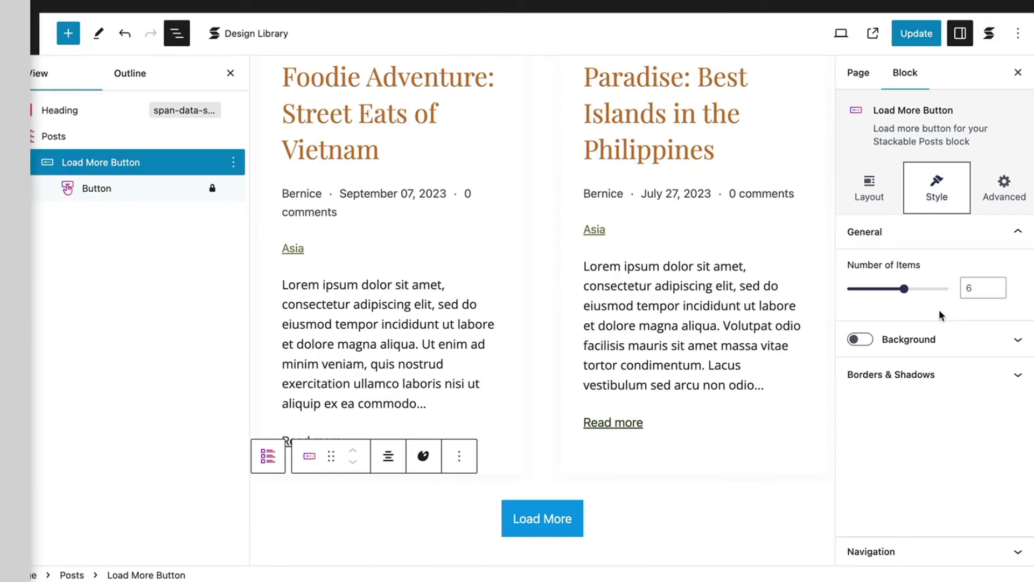
- Set the Load More button's Number of Items to 2
{"action": "left_click", "coordinate": [971, 290]}
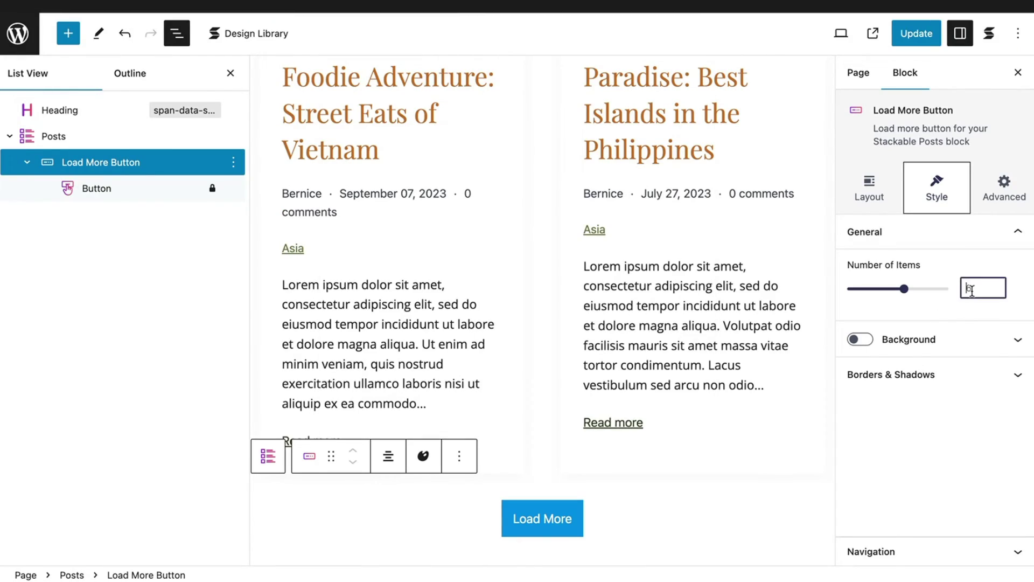
{"action": "key", "text": "BackSpace"}
{"action": "type", "text": "2"}
- Colour the Load More inner button dark green with Custom Color 2
{"action": "left_click", "coordinate": [149, 195]}
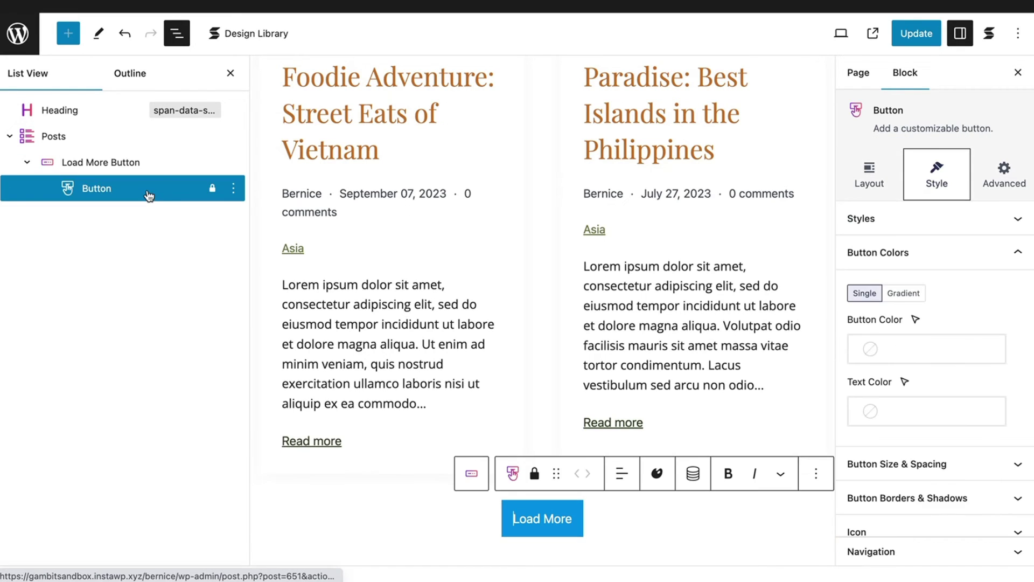
{"action": "left_click", "coordinate": [968, 346]}
{"action": "left_click", "coordinate": [672, 276]}
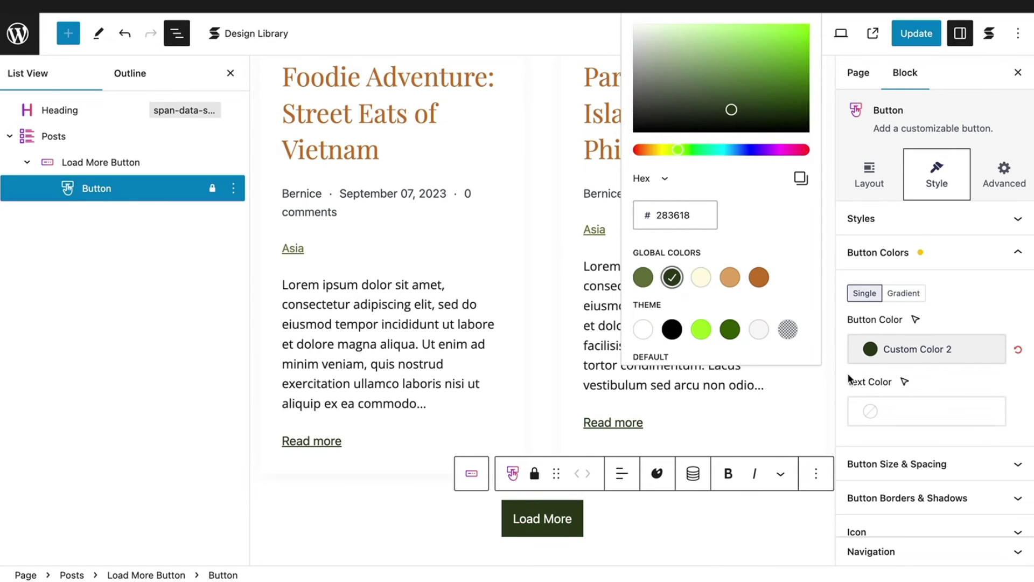